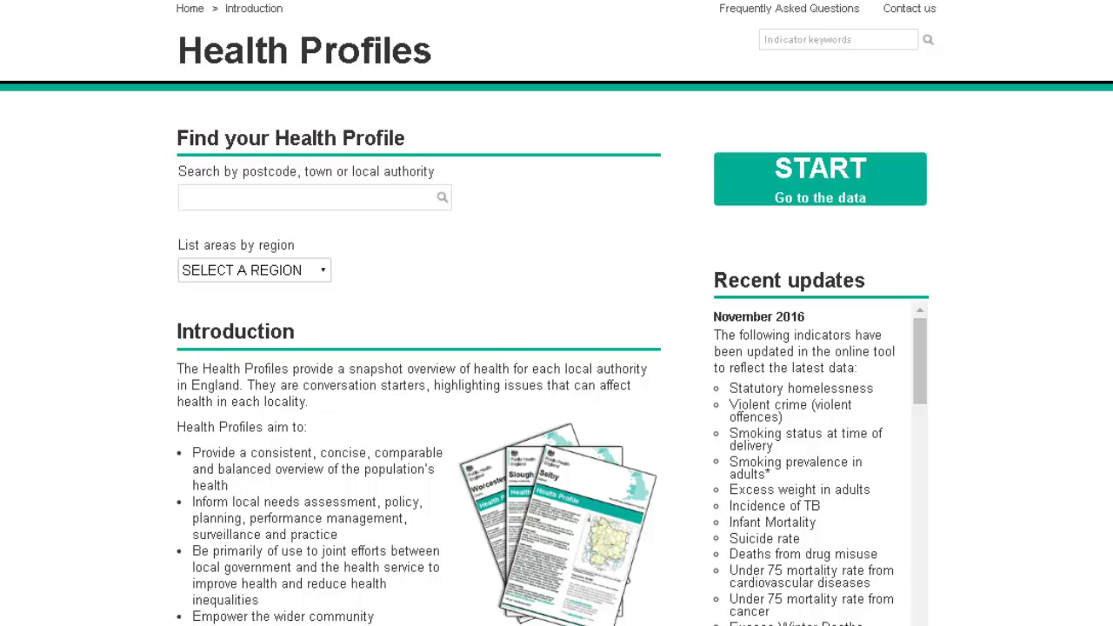
# Step: Enter the data tool from the home page to show Derby's East Midlands overview table
pyautogui.click(818, 172)
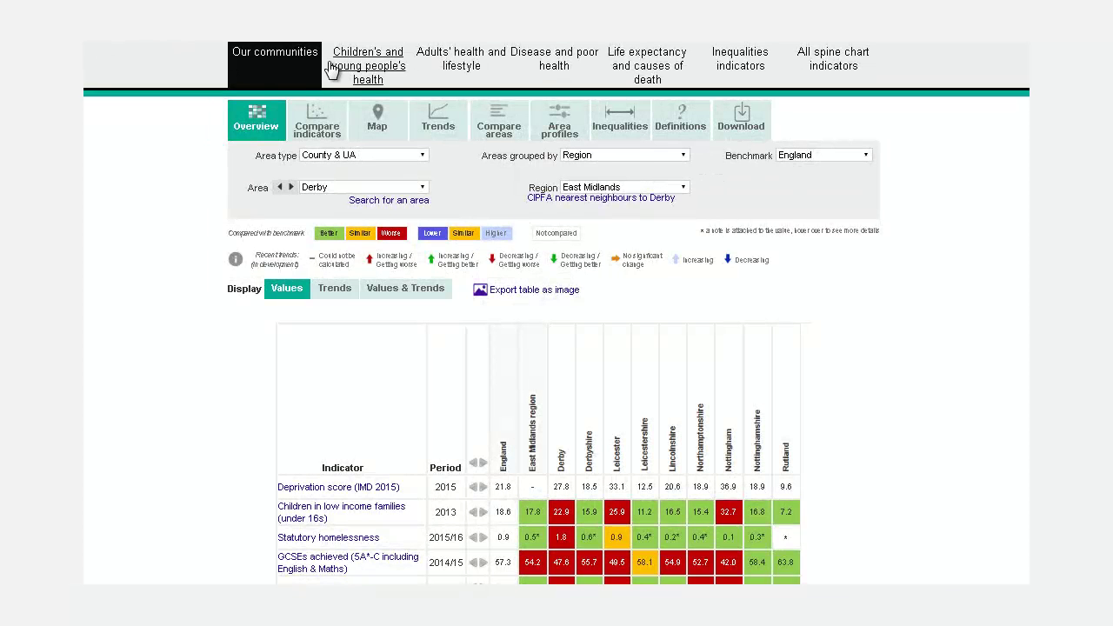
# Step: Step through the Children's, Adults', Disease and Life expectancy indicator domains of the overview
pyautogui.click(331, 70)
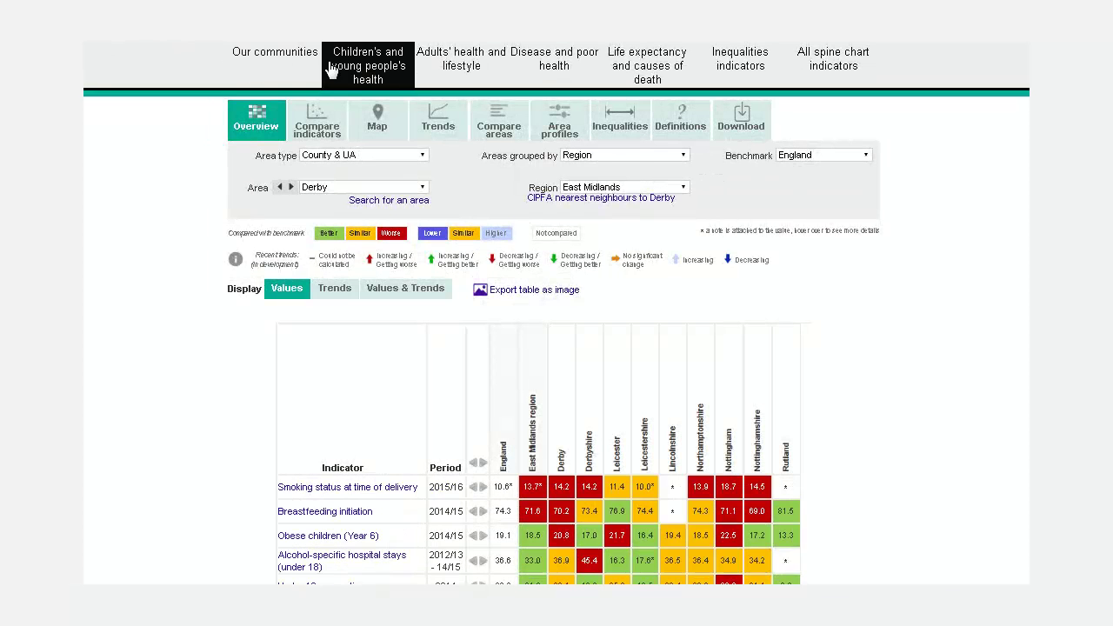
pyautogui.click(470, 63)
pyautogui.click(555, 57)
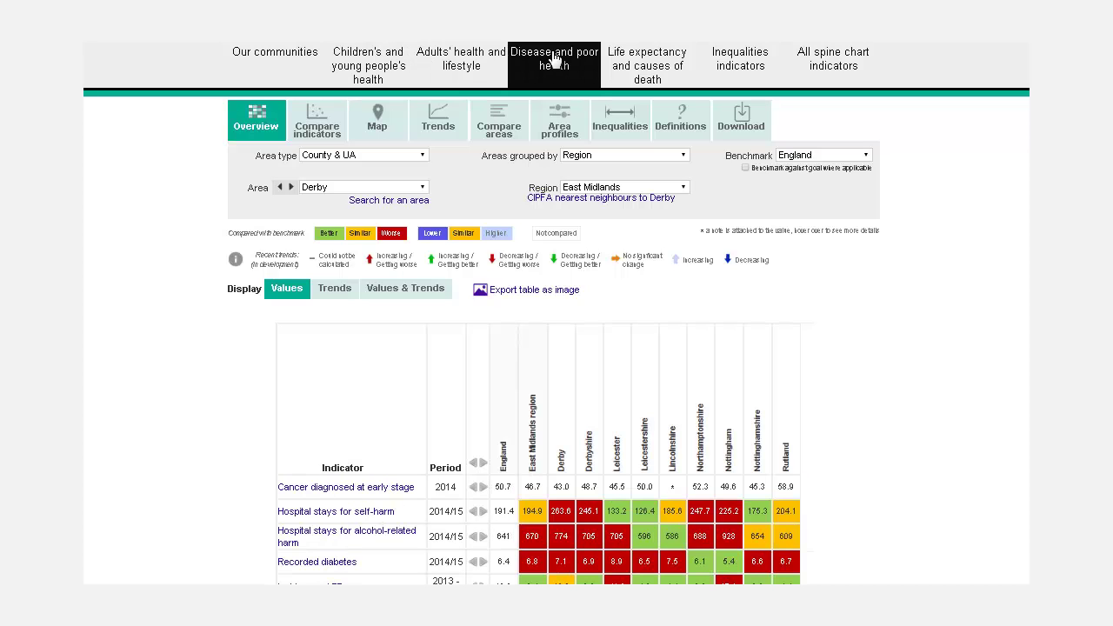
pyautogui.click(656, 56)
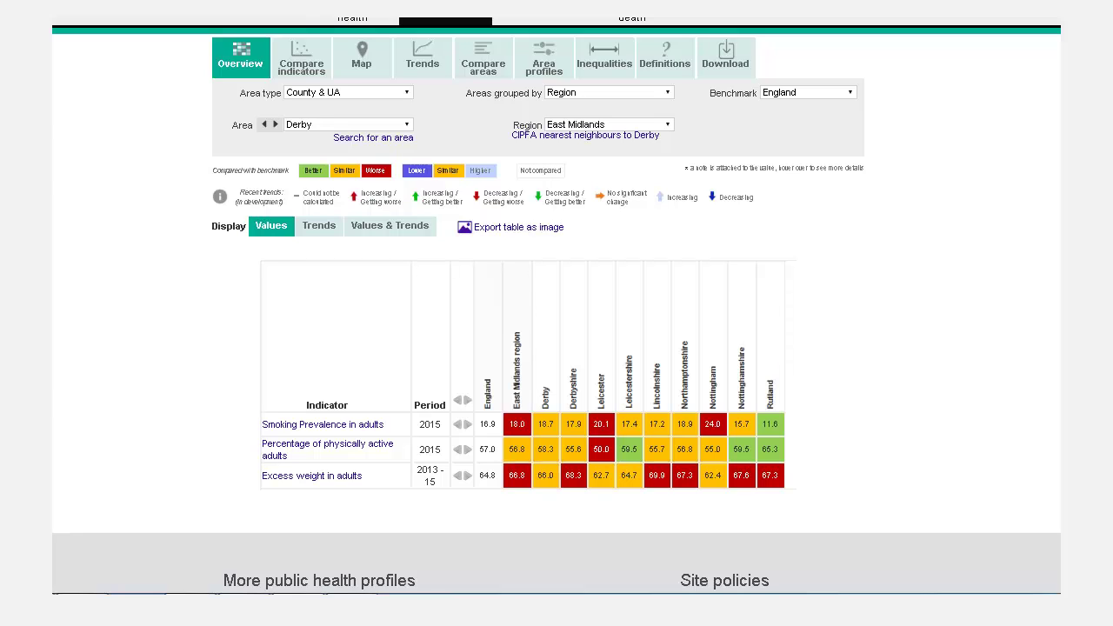
# Step: View the smoking-versus-deprivation scatter chart, then switch to the England map view
pyautogui.click(306, 69)
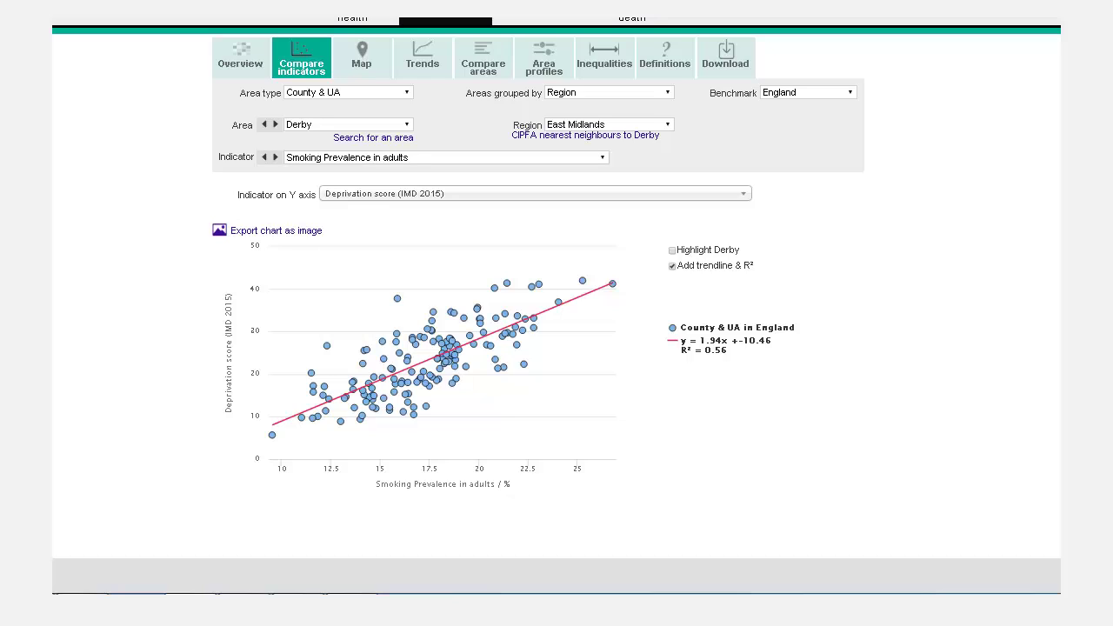
pyautogui.click(363, 66)
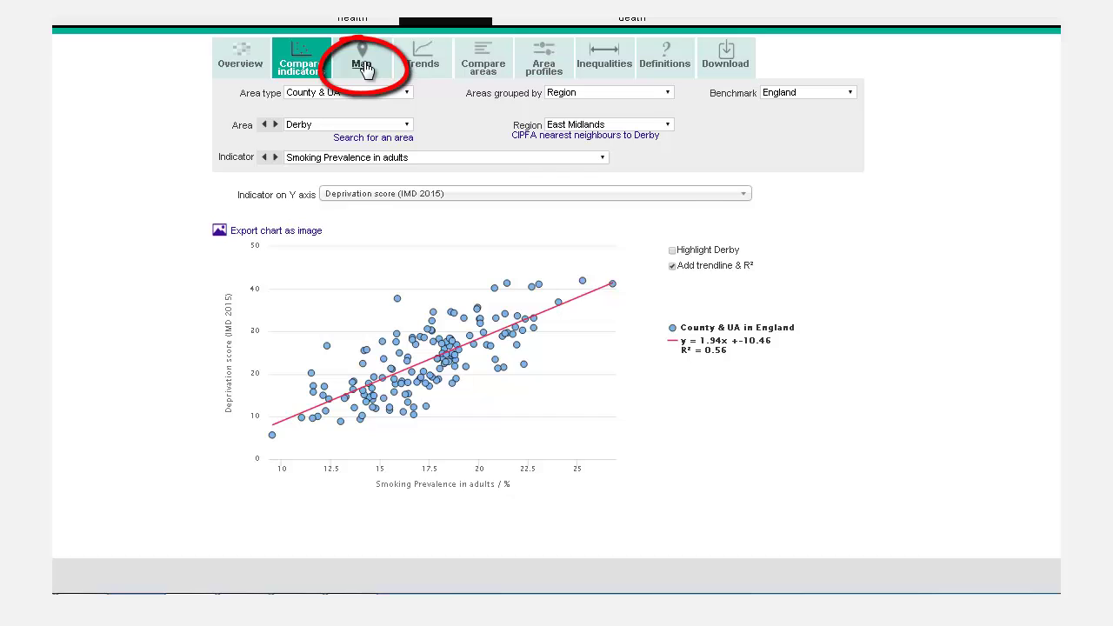
# Step: Map Excess weight in adults and tabulate Norfolk, Suffolk, Cambridgeshire, Hertfordshire and Essex
pyautogui.click(358, 159)
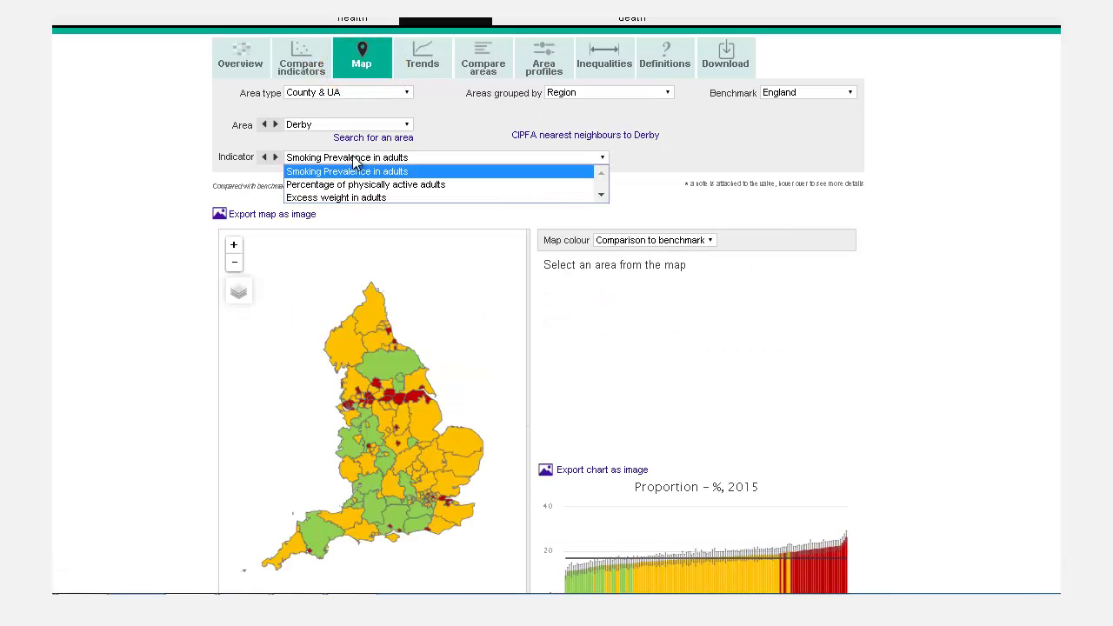
pyautogui.click(342, 197)
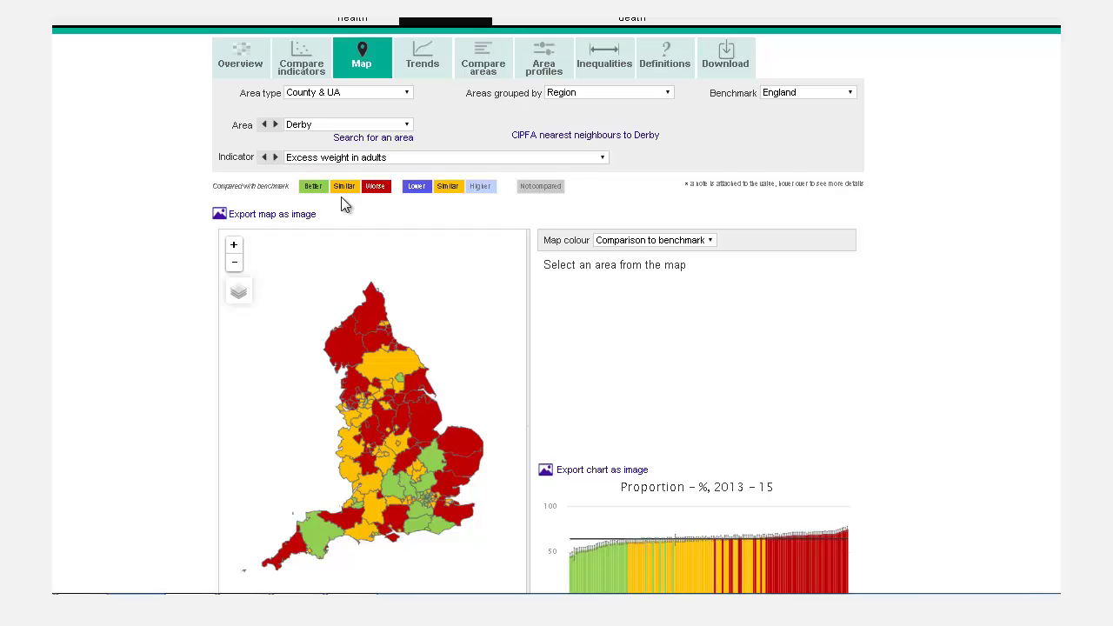
pyautogui.click(454, 446)
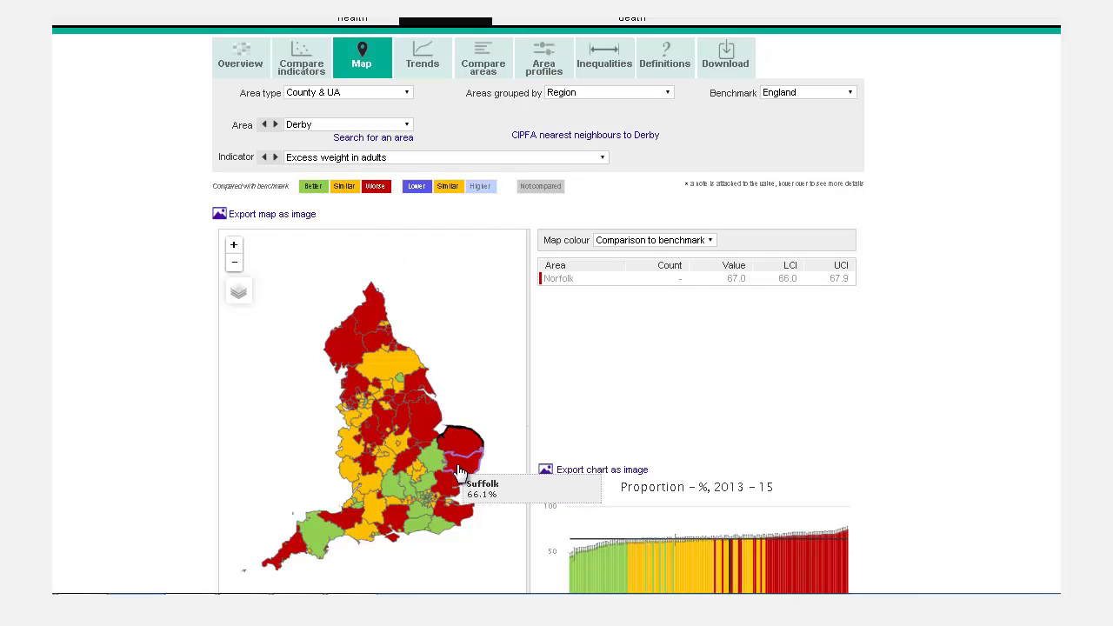
pyautogui.click(460, 472)
pyautogui.click(433, 461)
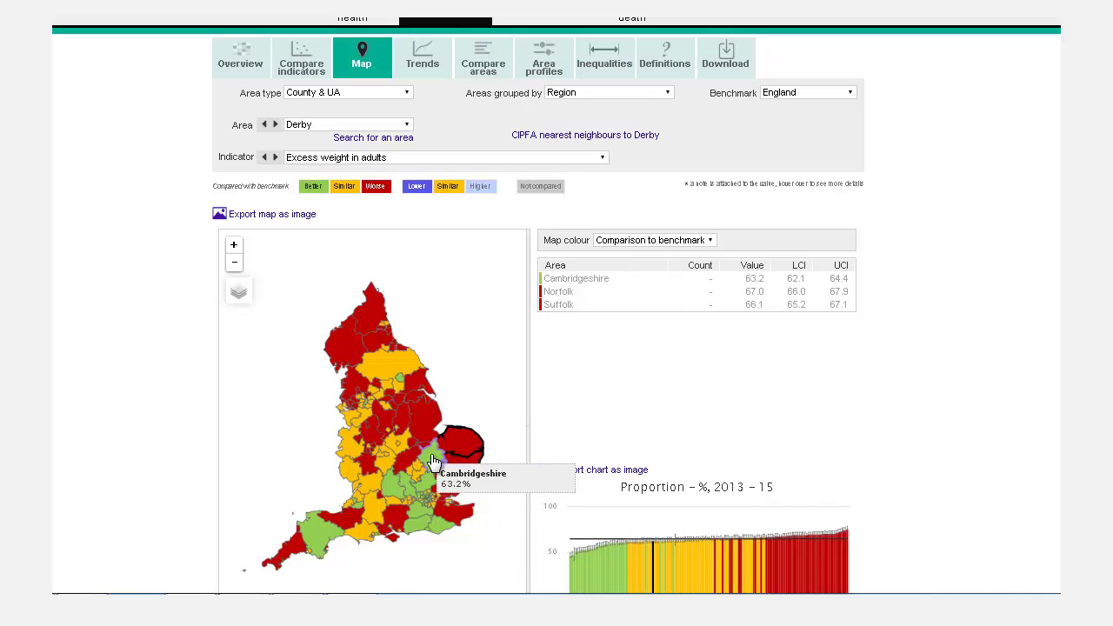
pyautogui.click(433, 483)
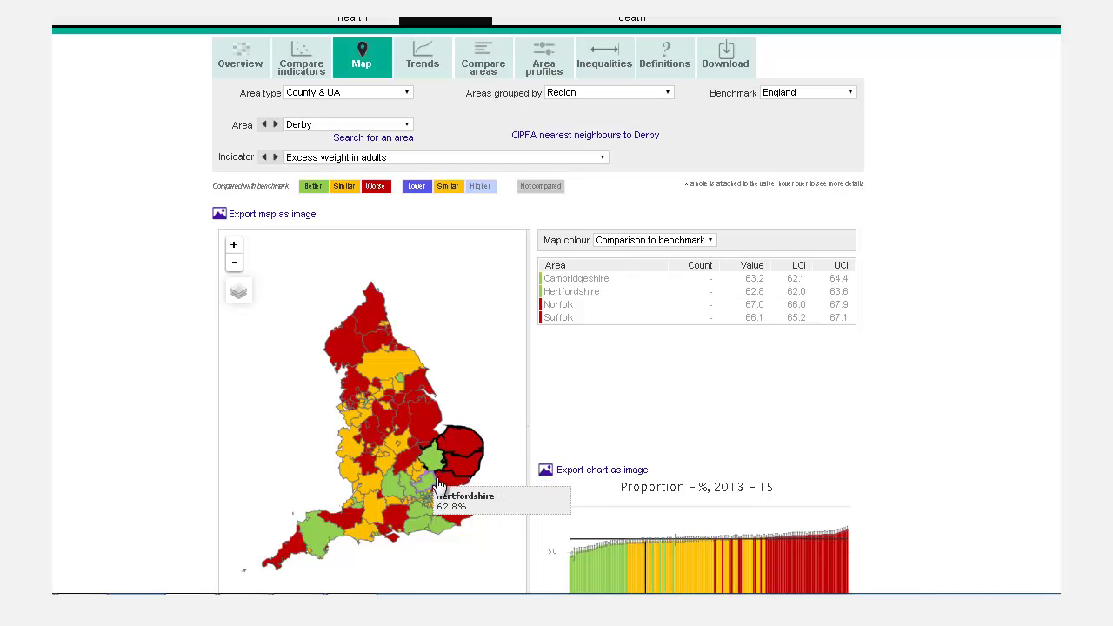
pyautogui.click(448, 487)
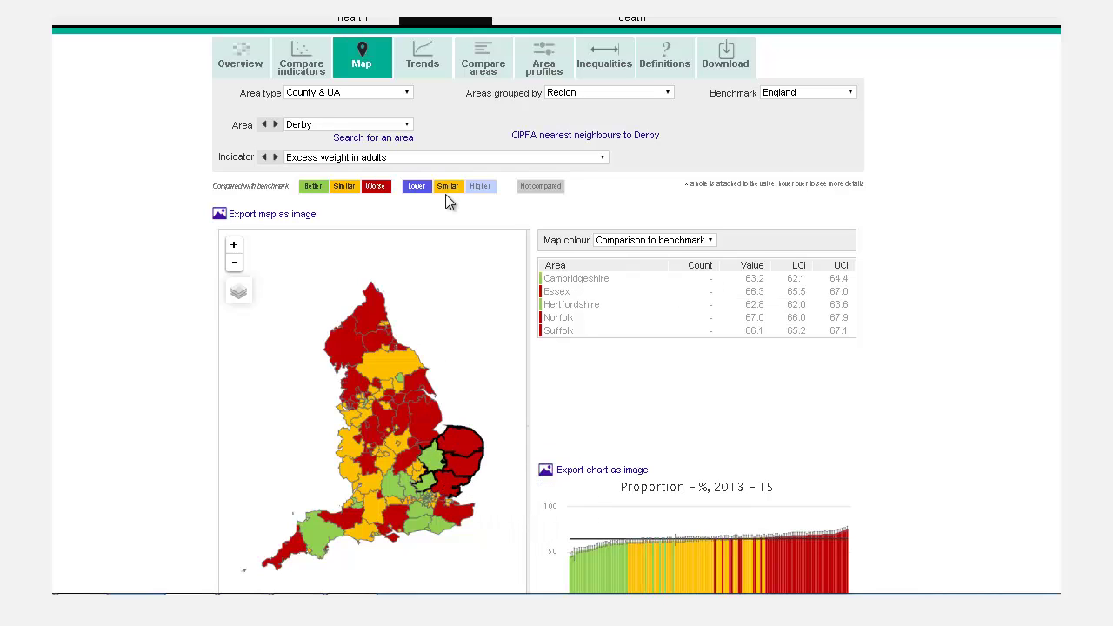
# Step: Show Derby's 2012–2015 trend for Percentage of physically active adults
pyautogui.click(424, 65)
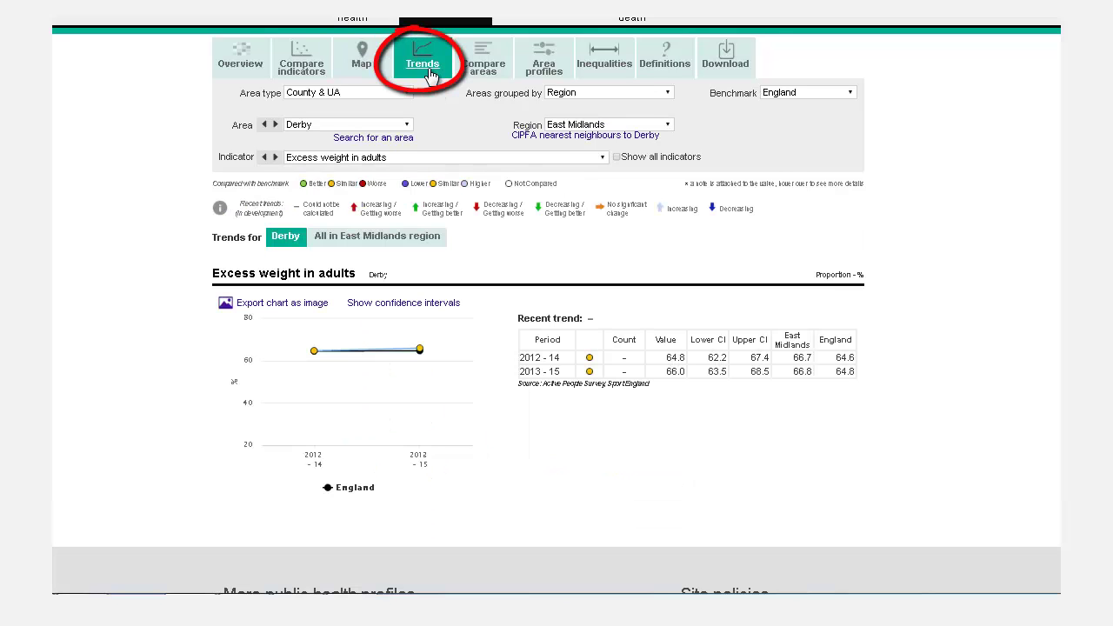
pyautogui.click(403, 160)
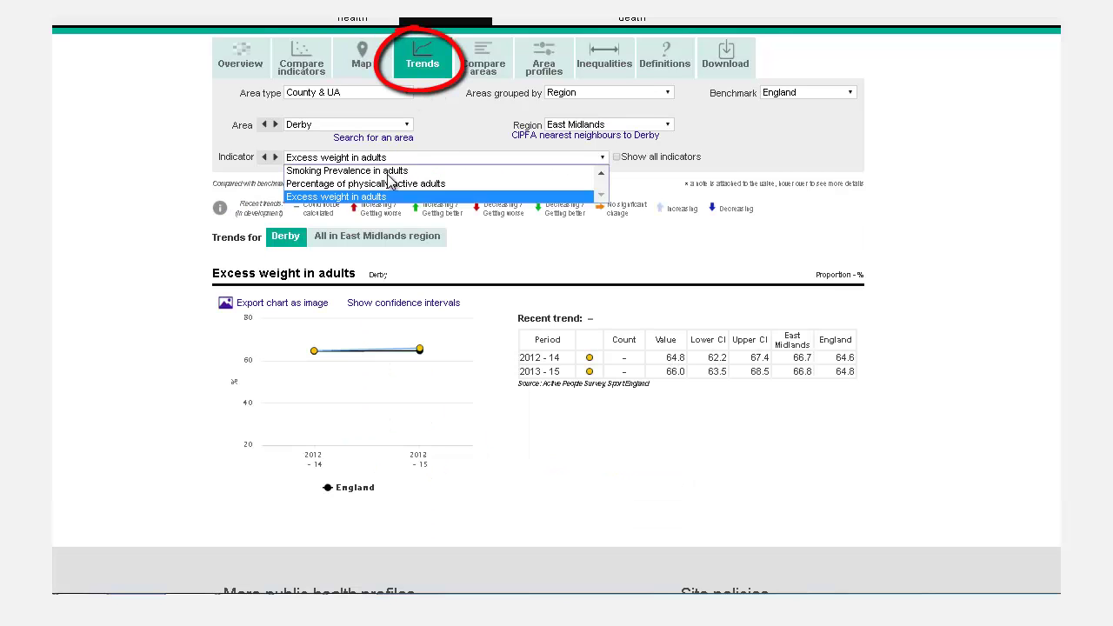
pyautogui.click(387, 185)
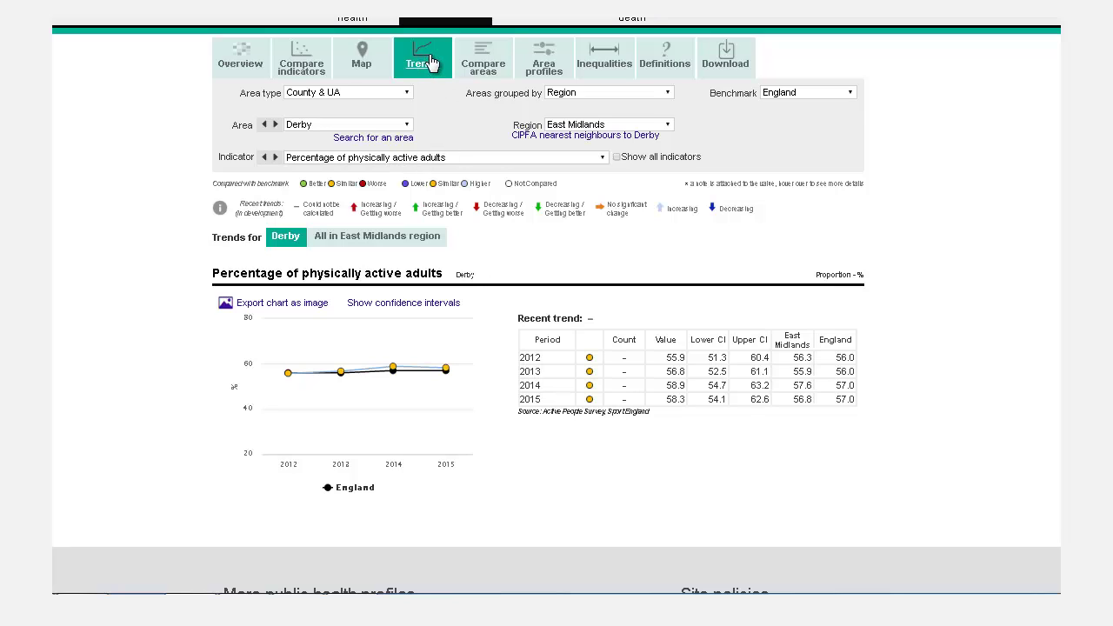
# Step: Rank East Midlands areas by physical activity, highest first, then show Derby's area profile
pyautogui.click(481, 68)
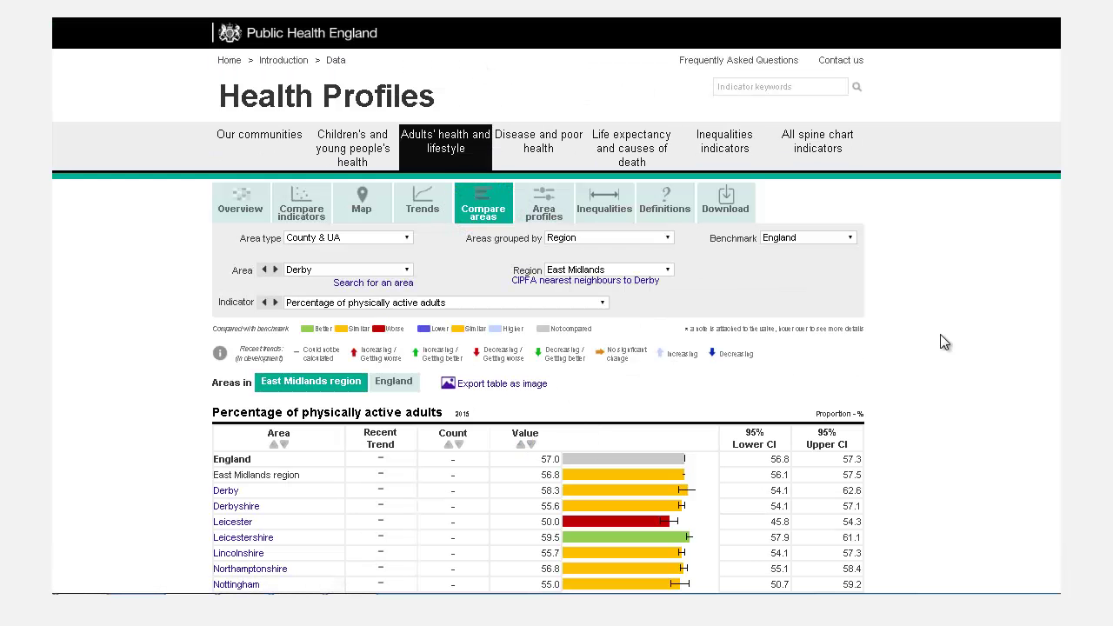
pyautogui.click(531, 445)
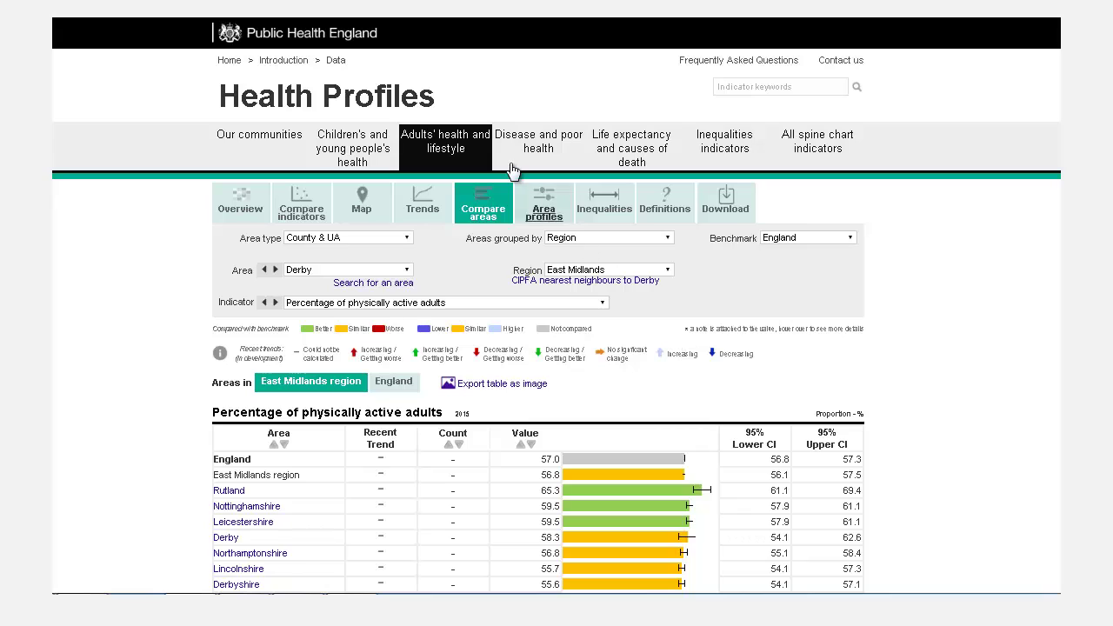
pyautogui.click(543, 212)
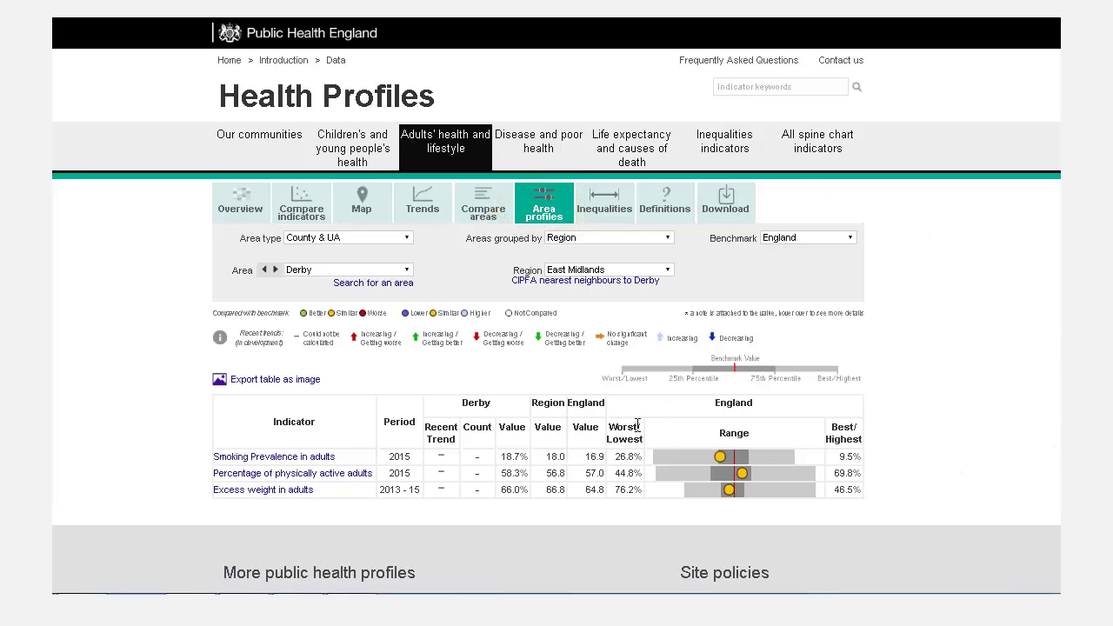
pyautogui.moveTo(661, 461)
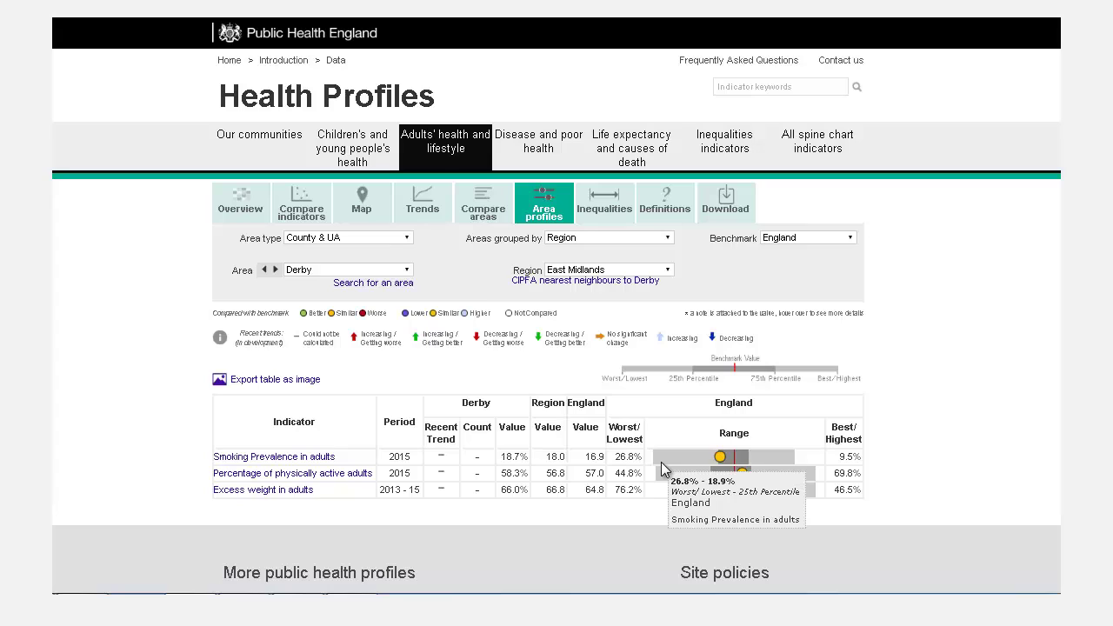
pyautogui.moveTo(721, 457)
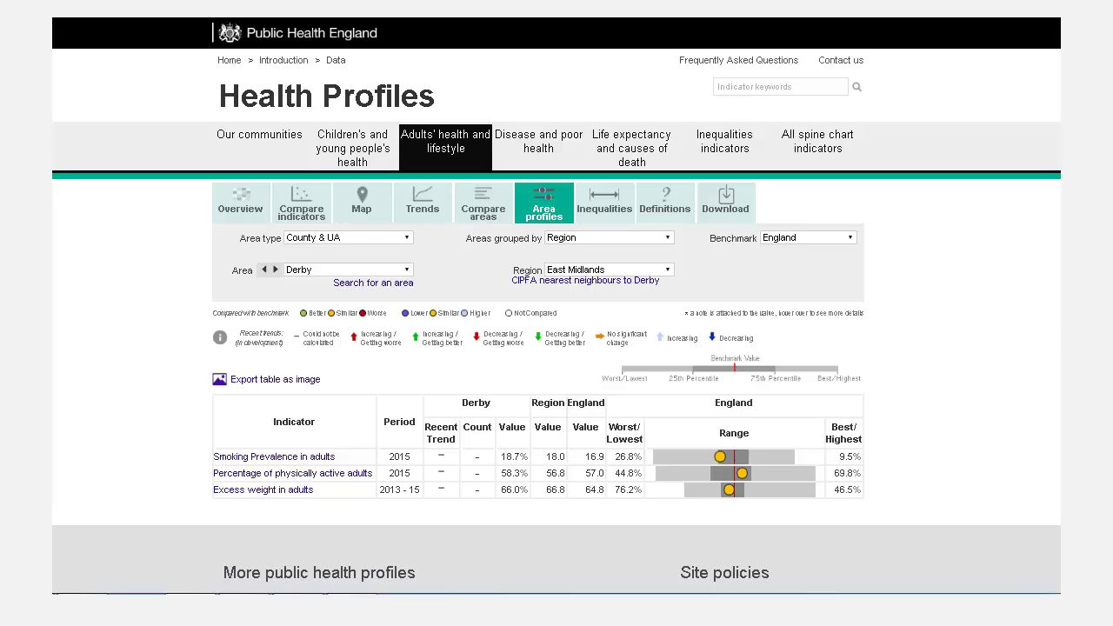
pyautogui.click(599, 213)
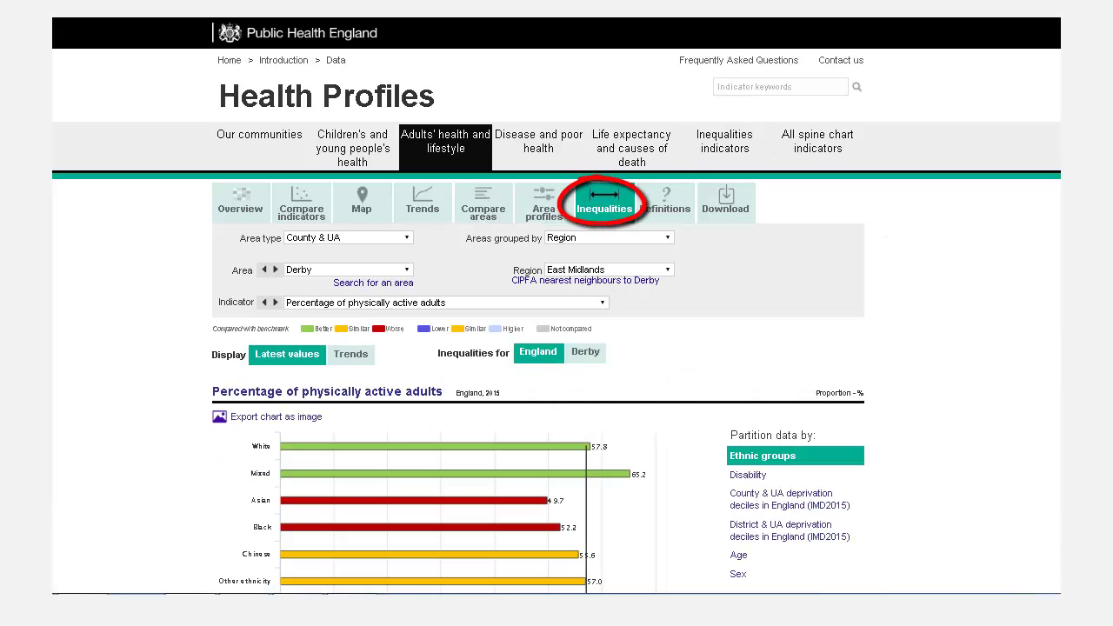
pyautogui.scroll(-3, 557, 348)
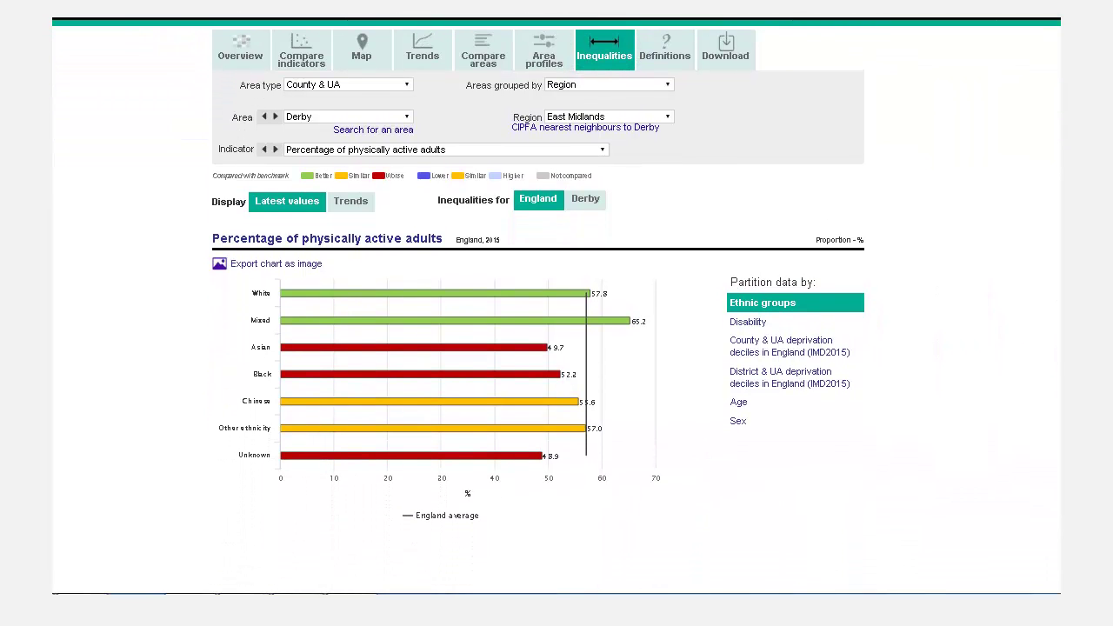
pyautogui.click(755, 324)
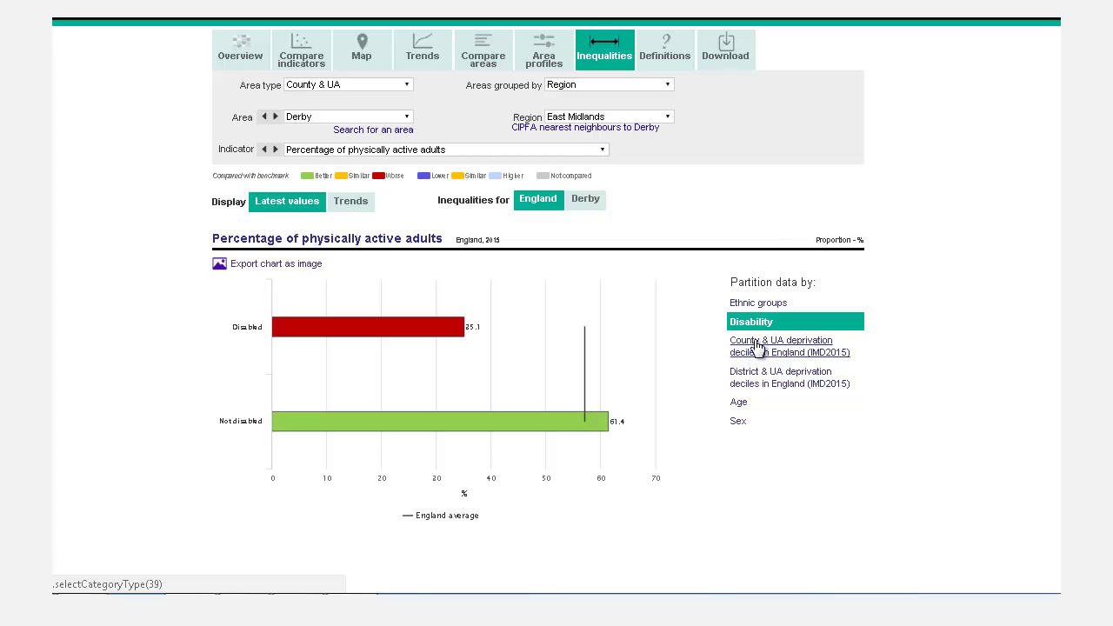
pyautogui.click(757, 346)
pyautogui.click(739, 414)
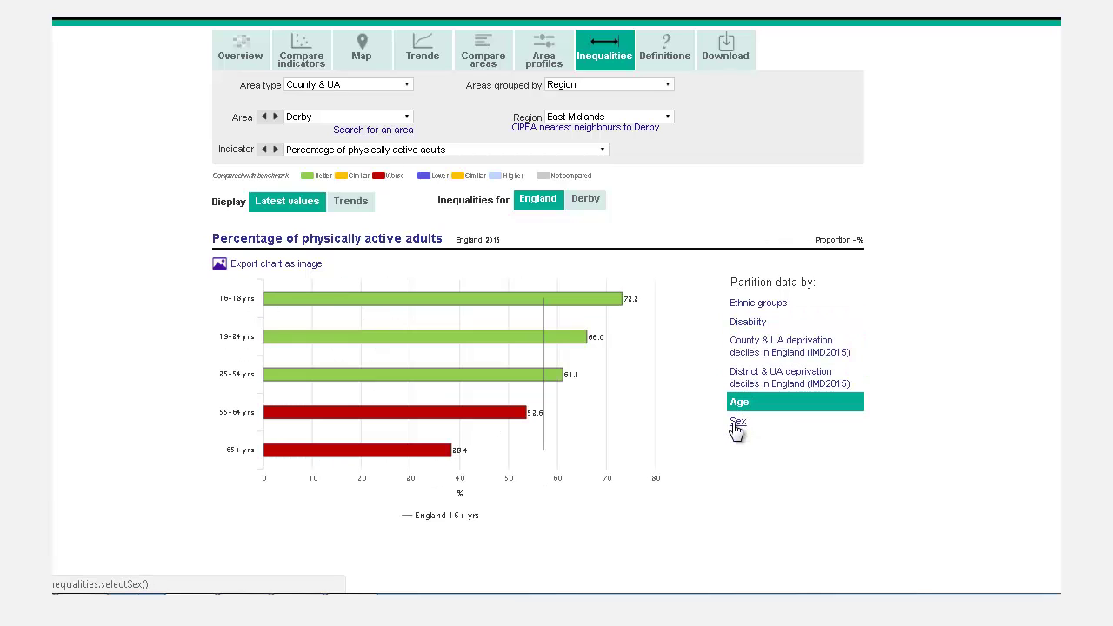
pyautogui.click(737, 423)
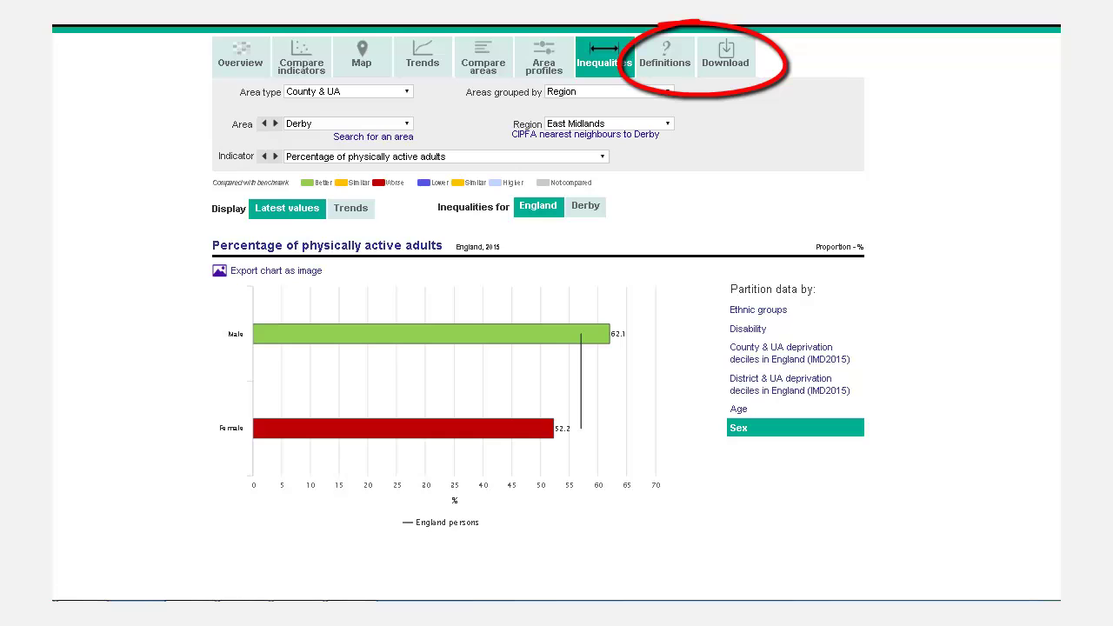
# Step: Read through the physically active adults definition, then view the data download page
pyautogui.click(668, 59)
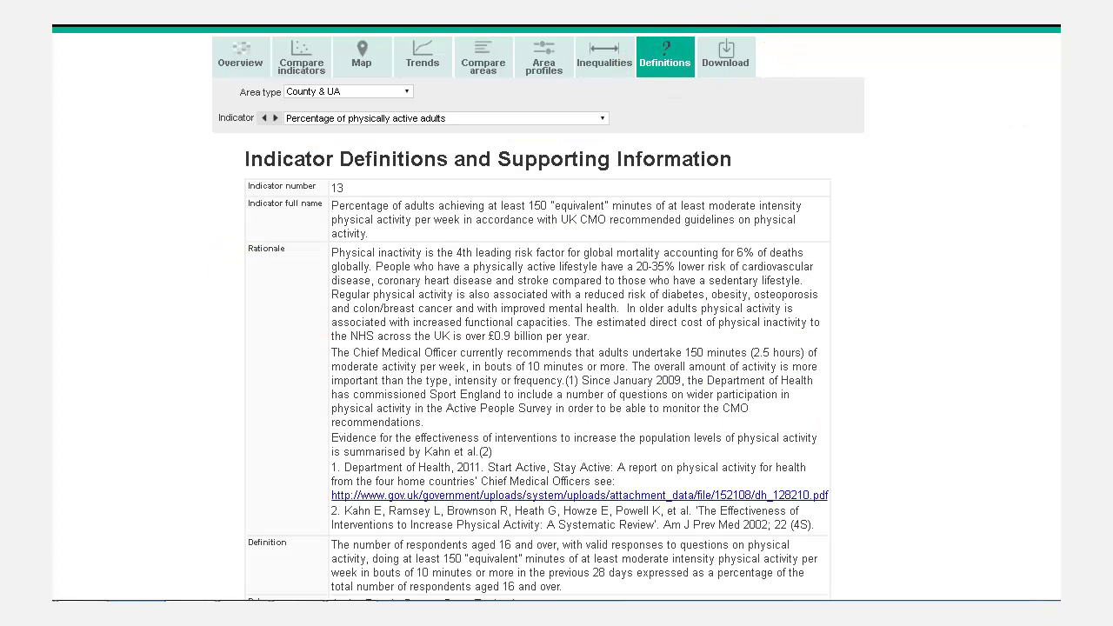
pyautogui.scroll(-3, 556, 313)
pyautogui.scroll(-2, 556, 313)
pyautogui.scroll(5, 557, 313)
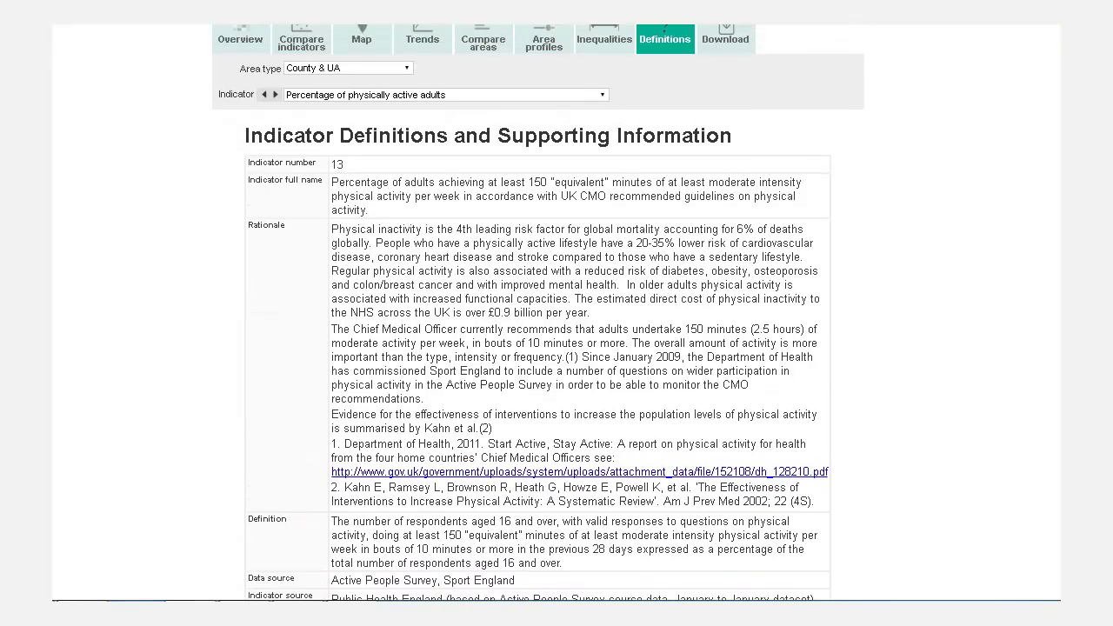
pyautogui.scroll(1, 709, 93)
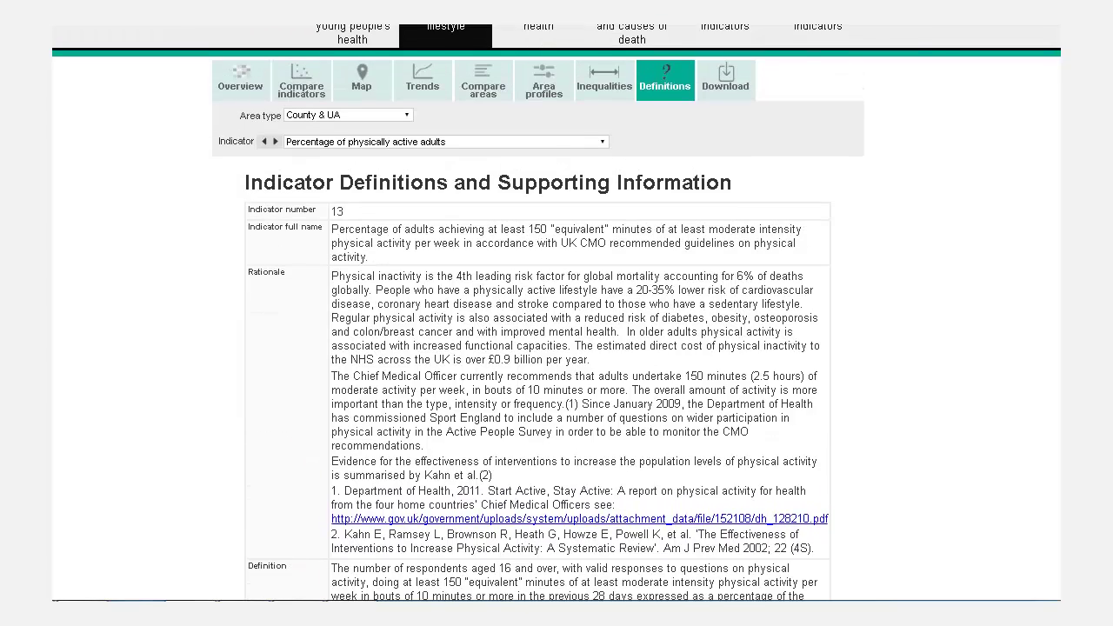
pyautogui.click(709, 94)
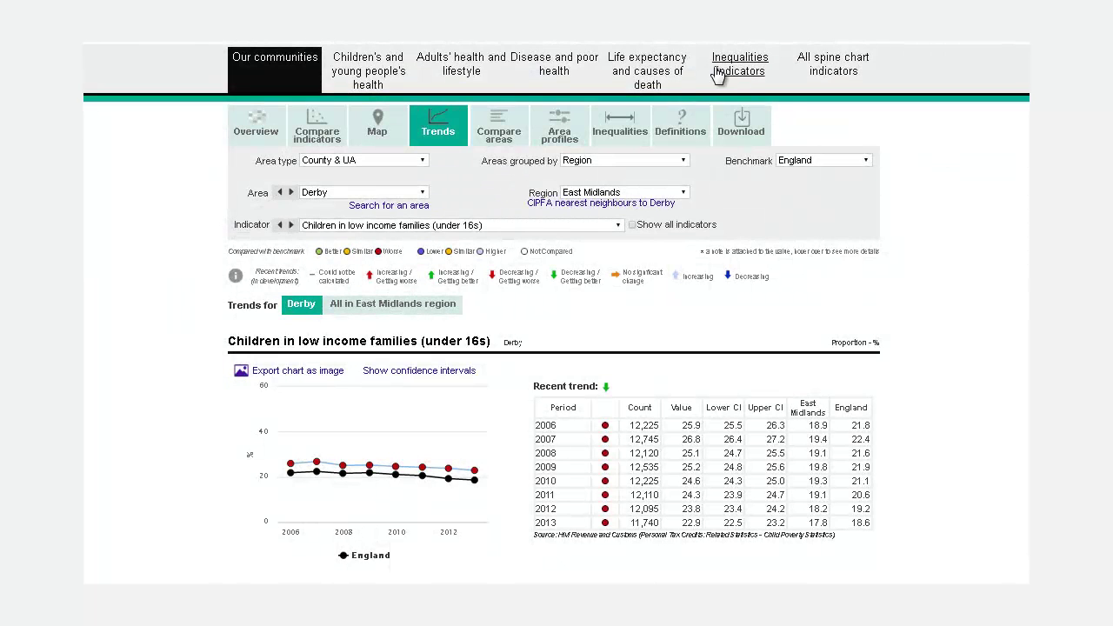
# Step: Set area type to District & UA, try ONS 2011 grouping, keep Region grouping, and benchmark against Region
pyautogui.click(409, 161)
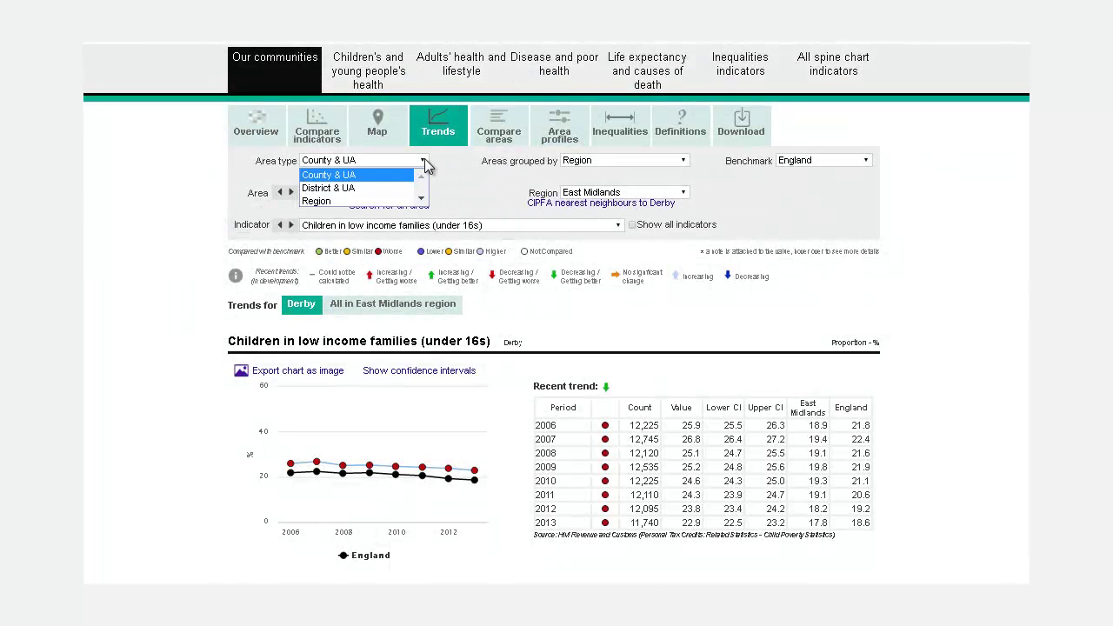
pyautogui.click(373, 188)
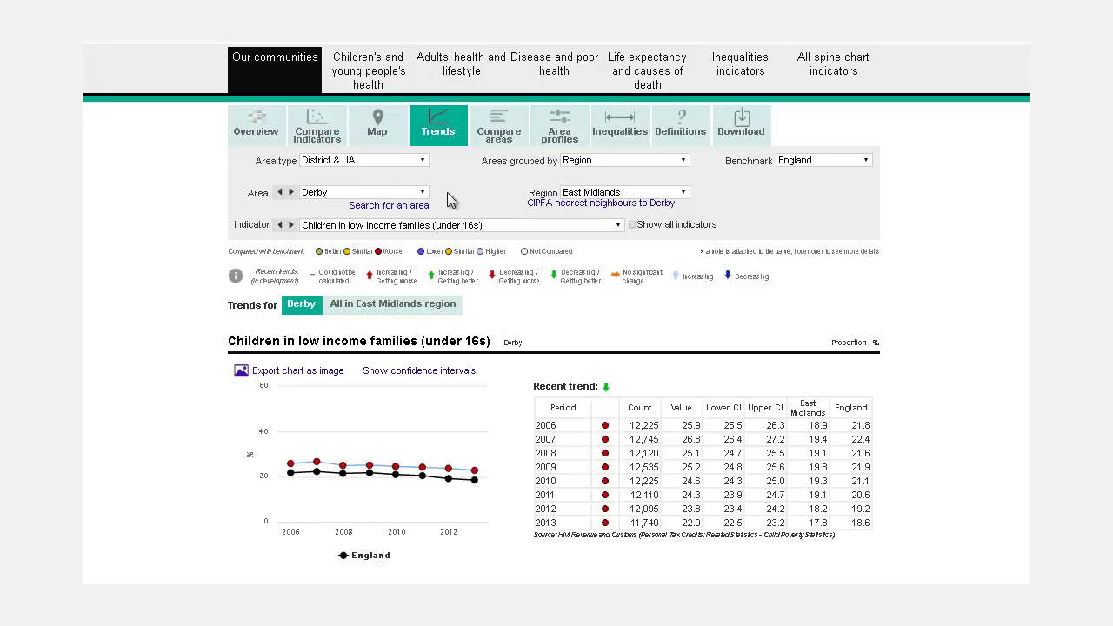
pyautogui.click(623, 161)
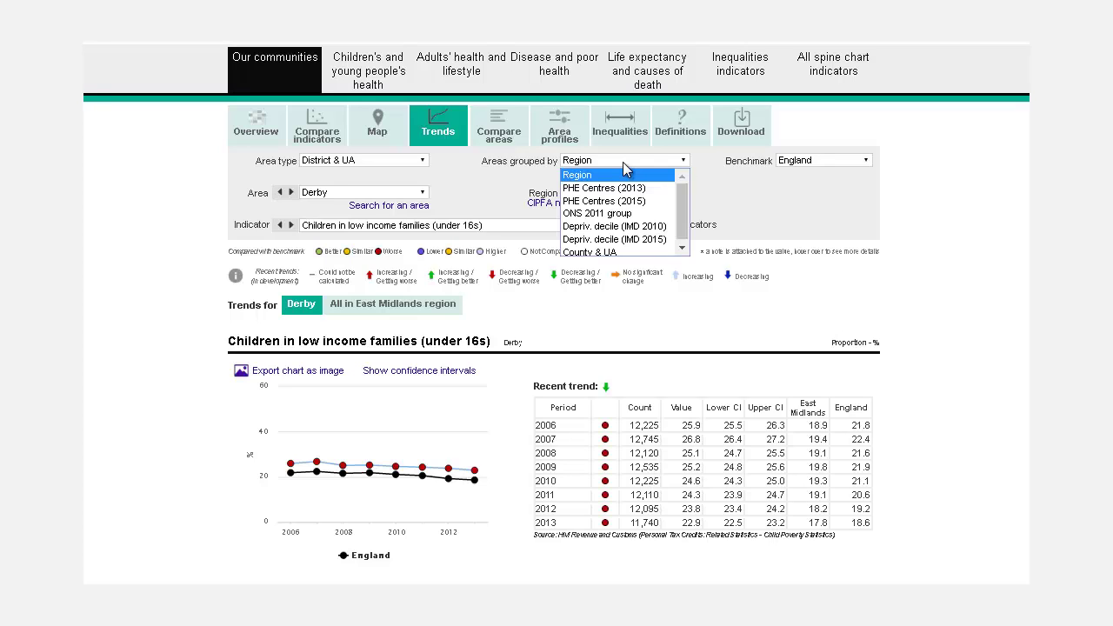
pyautogui.click(607, 214)
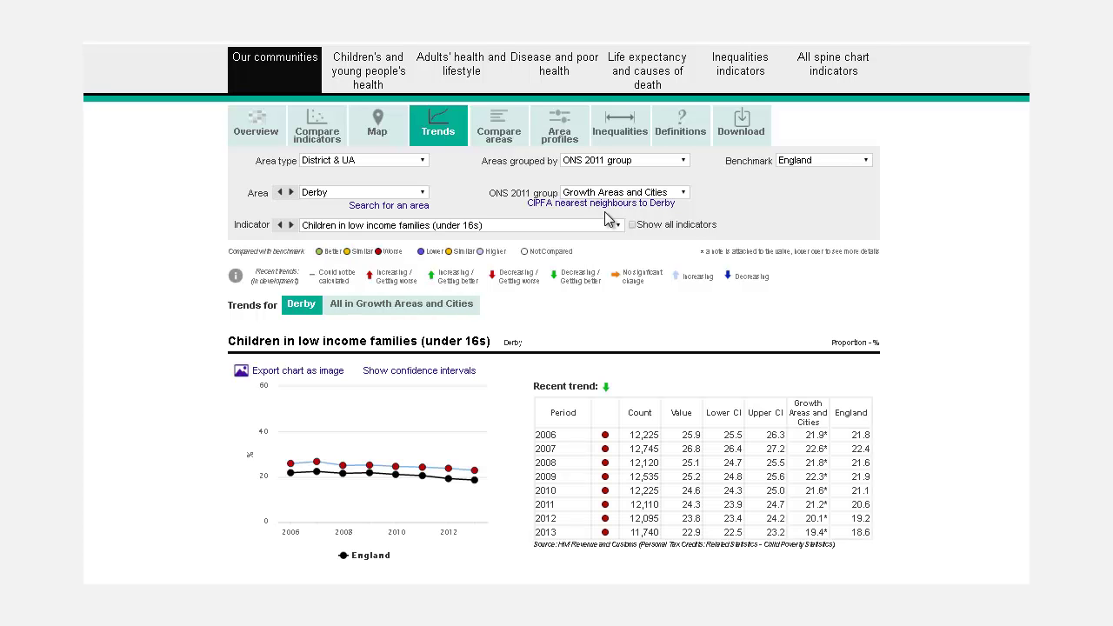
pyautogui.click(625, 160)
pyautogui.click(622, 170)
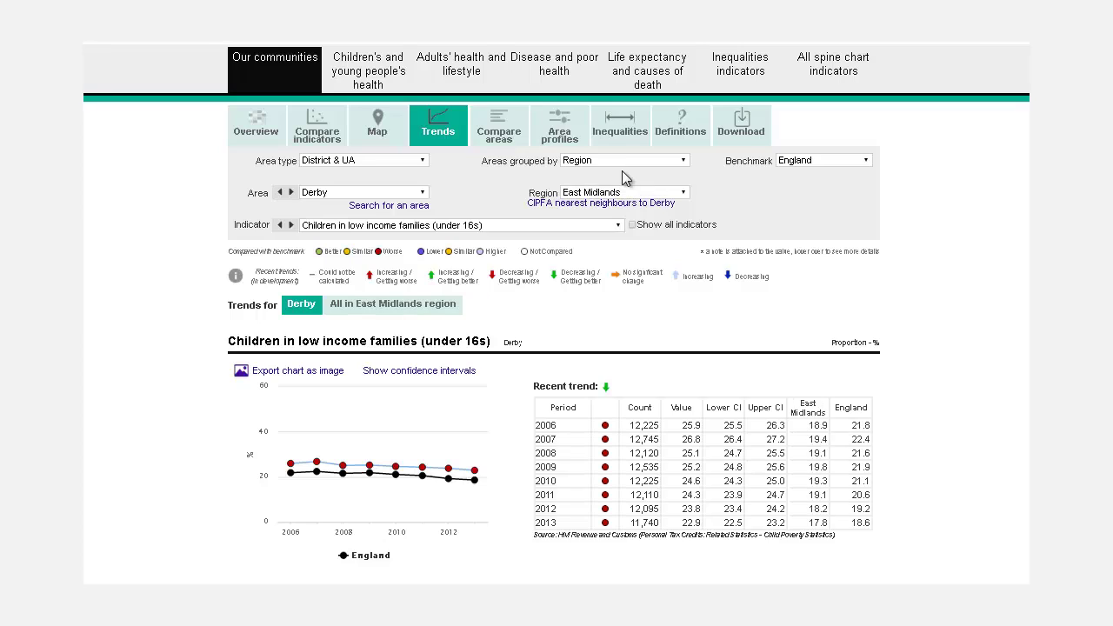
pyautogui.click(831, 160)
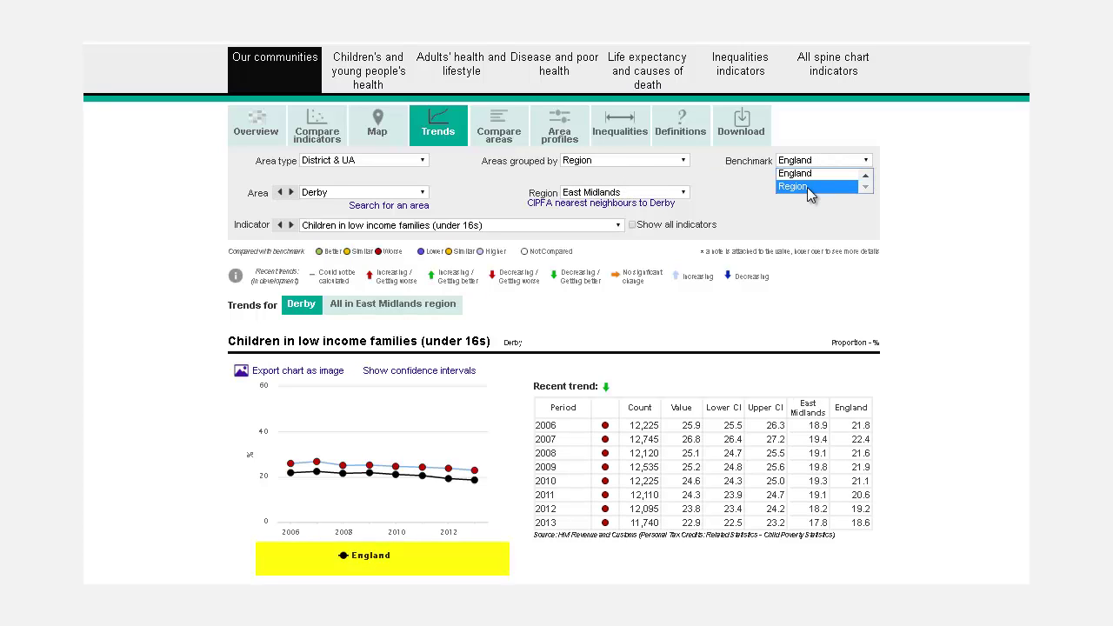
pyautogui.click(807, 187)
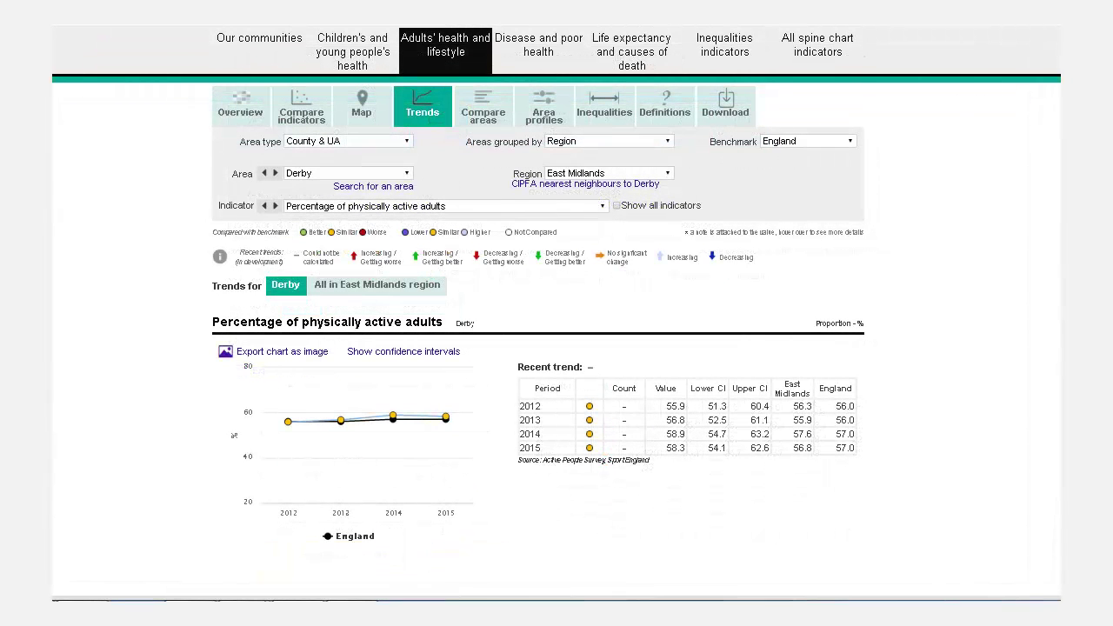
# Step: Switch area selection to search by name and enter 'notti'
pyautogui.click(405, 174)
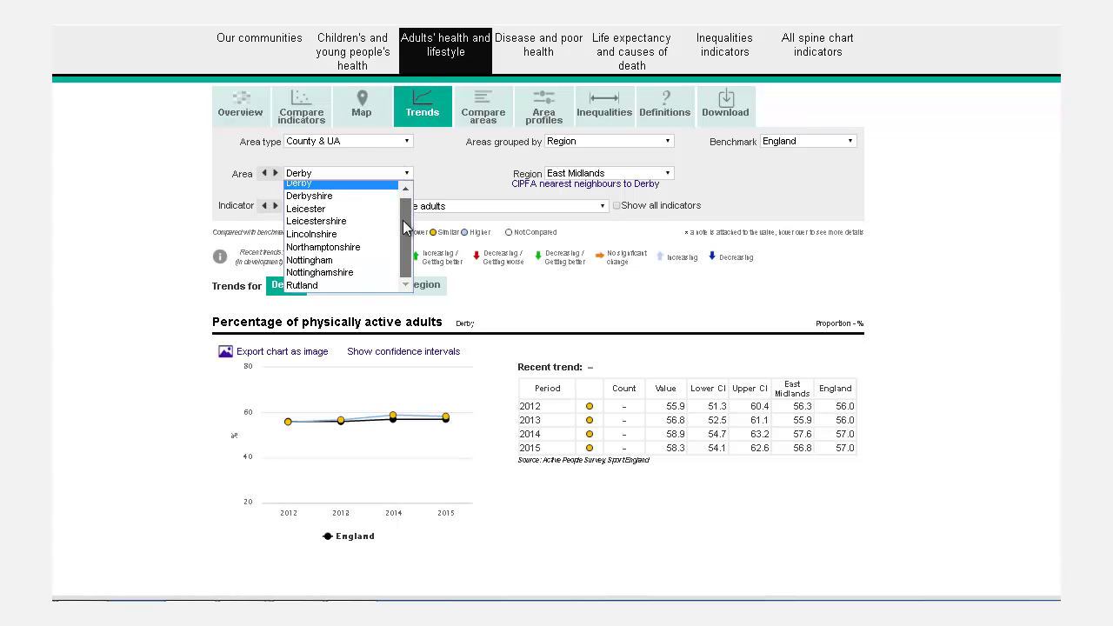
pyautogui.click(446, 185)
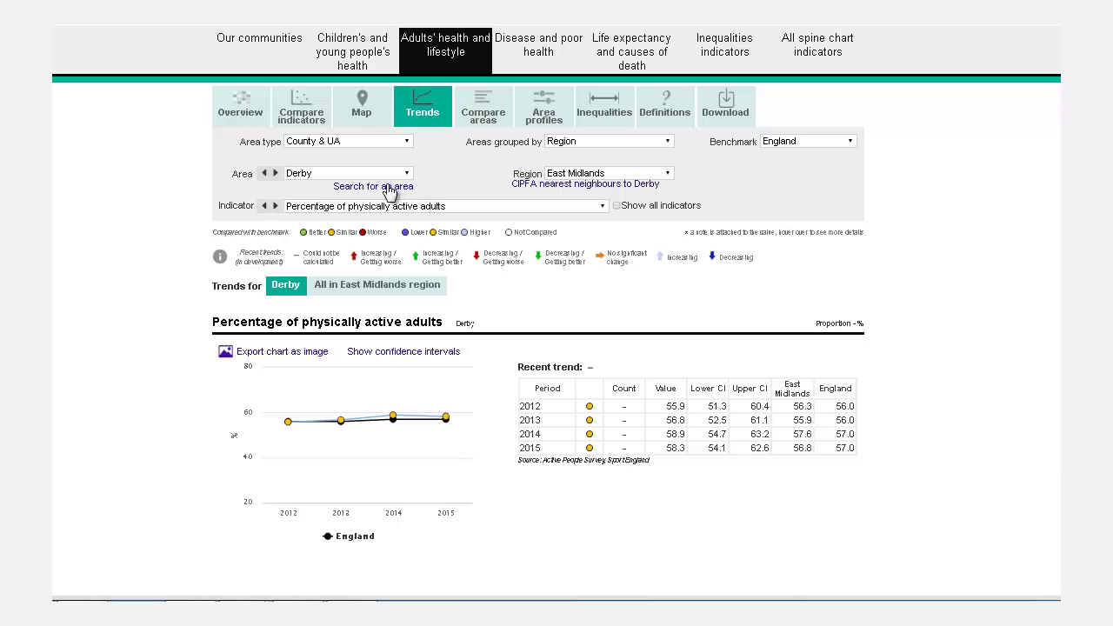
pyautogui.click(388, 188)
pyautogui.write('notti')
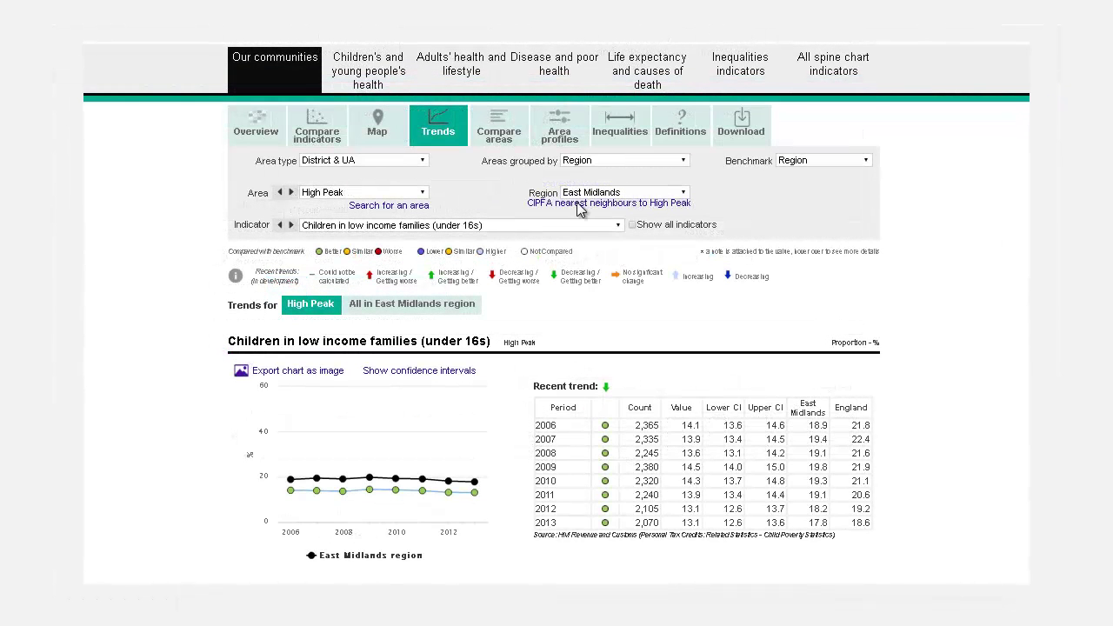
# Step: Show trend charts for High Peak and all its CIPFA nearest neighbours, scrolling through them
pyautogui.click(578, 204)
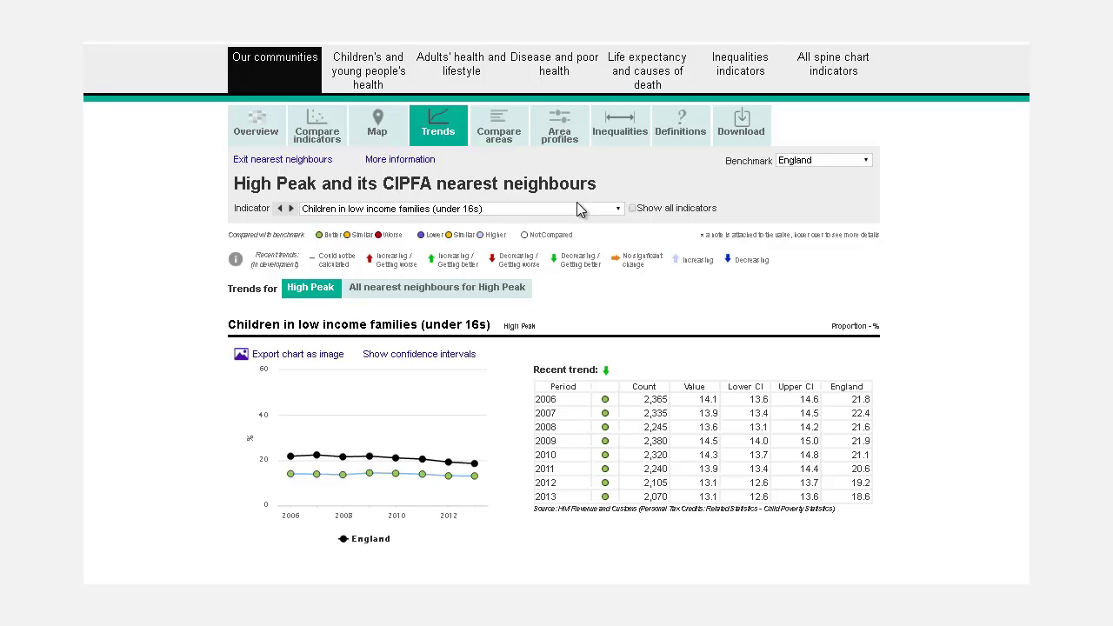
pyautogui.click(412, 292)
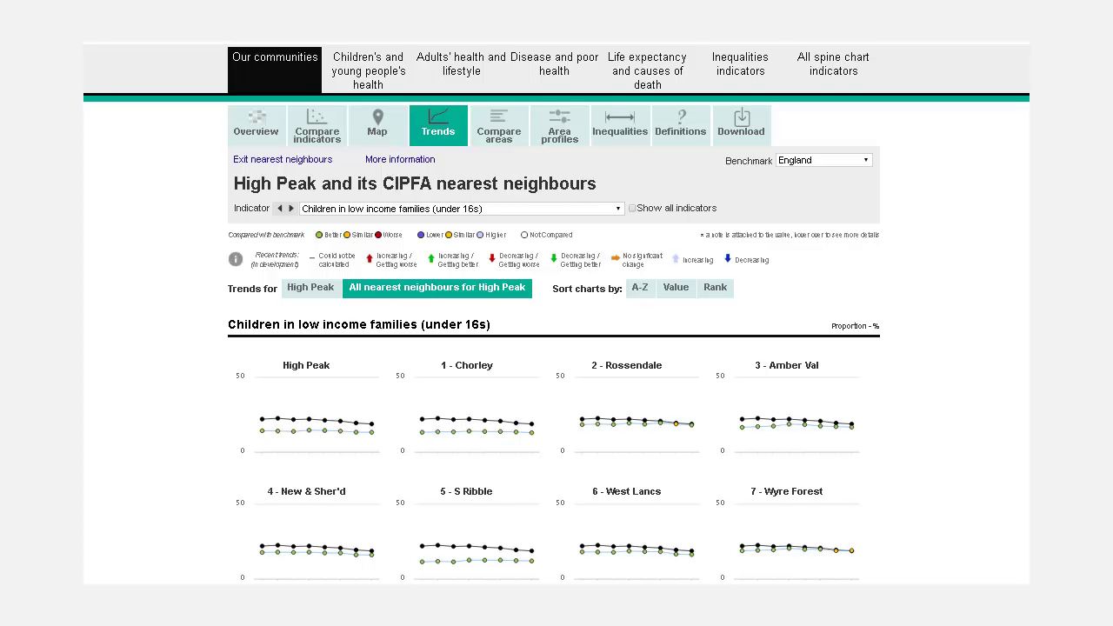
pyautogui.scroll(-2, 556, 347)
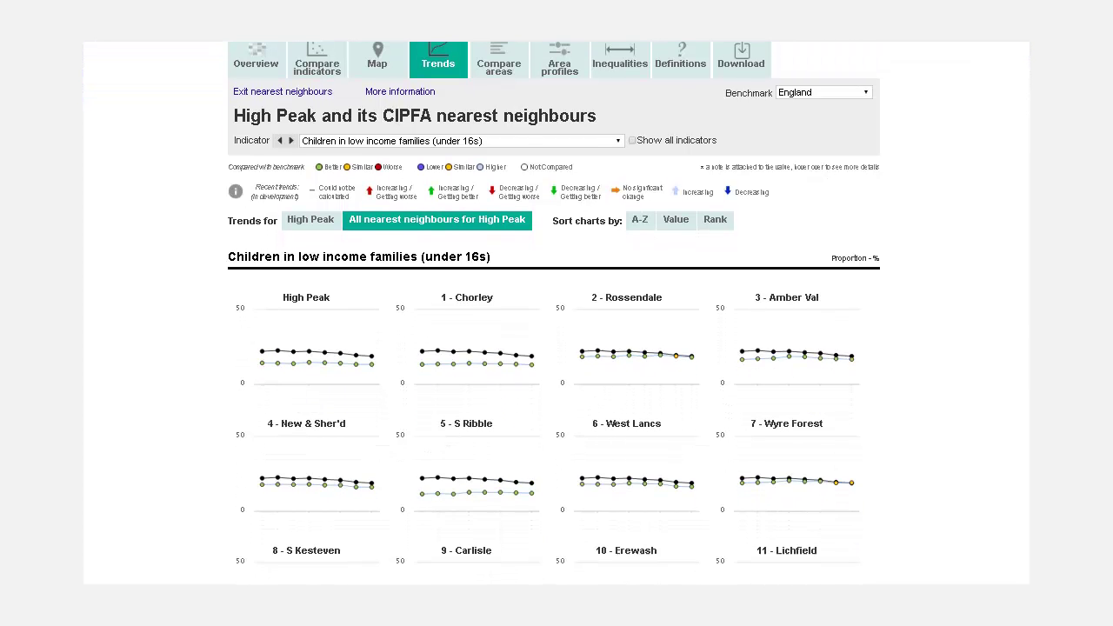
pyautogui.scroll(-1, 557, 348)
pyautogui.scroll(-2, 556, 348)
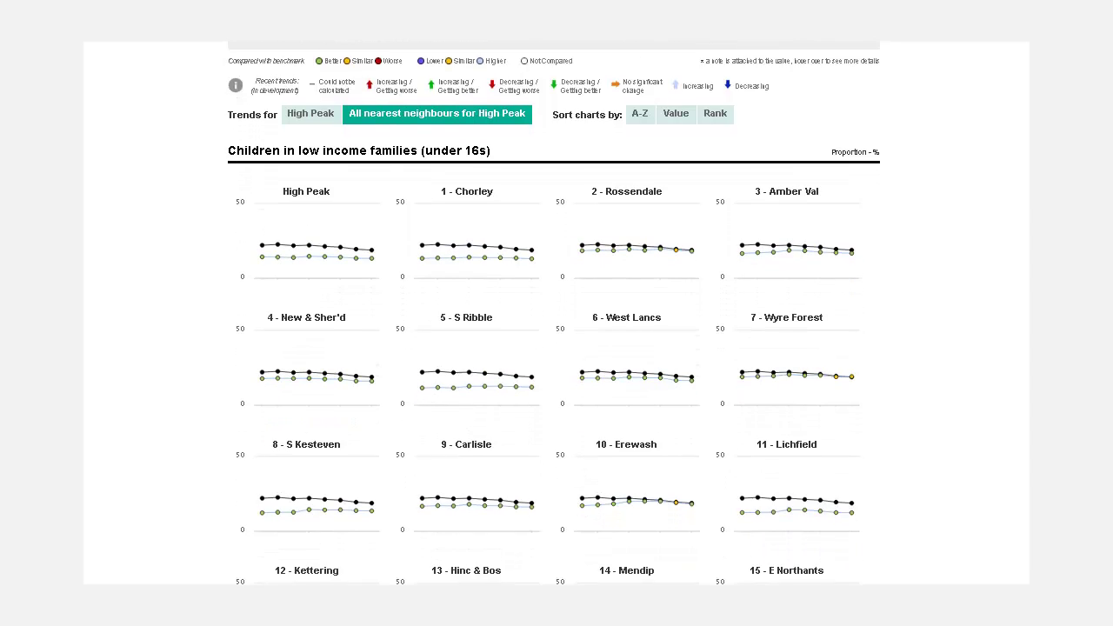
pyautogui.scroll(-4, 556, 348)
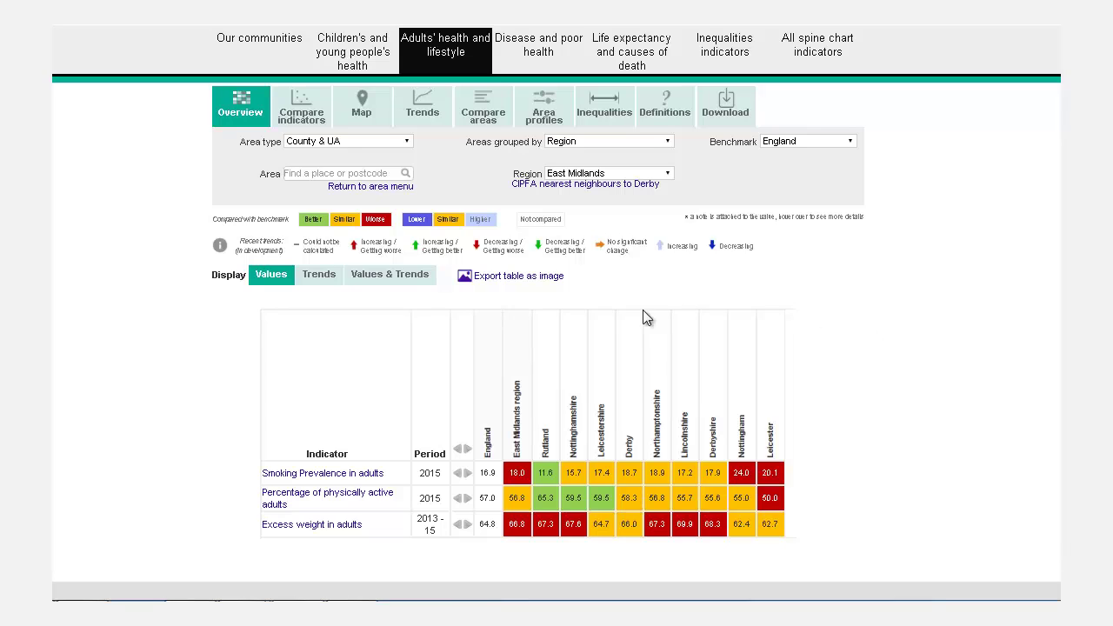
# Step: Check the Smoking Prevalence area comparison, return, and sort columns by physical activity then excess weight
pyautogui.click(274, 477)
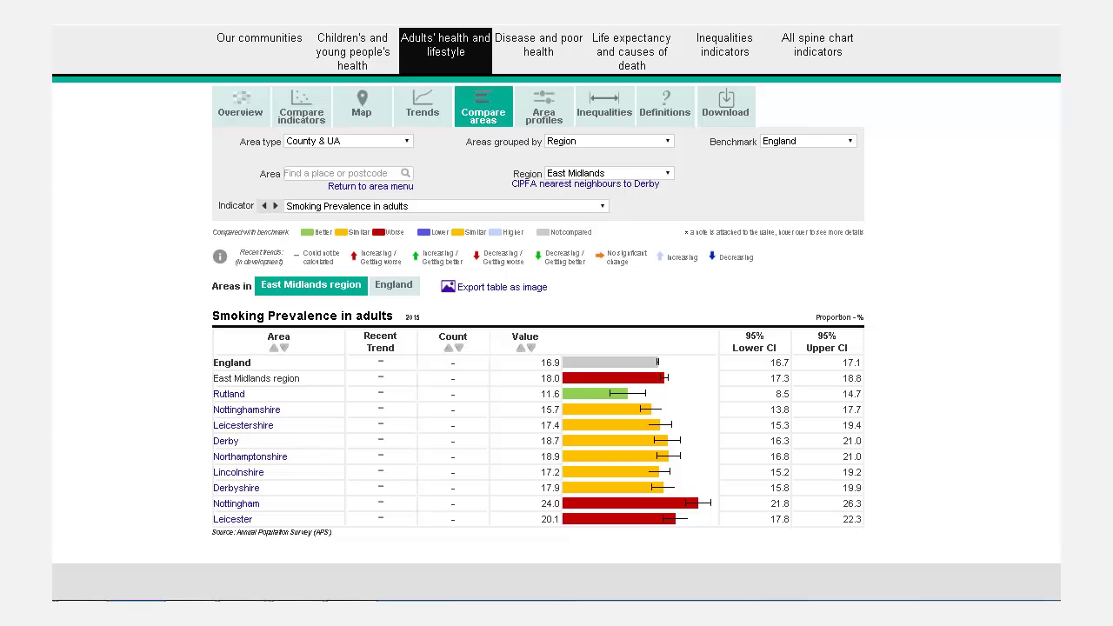
pyautogui.hotkey('alt', 'Left')
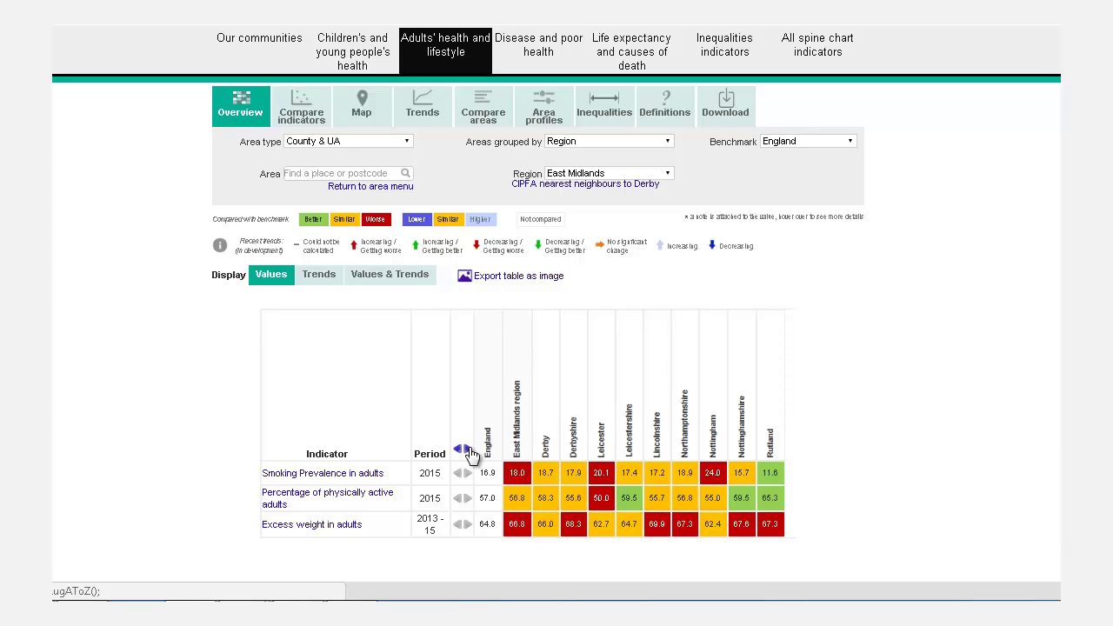
pyautogui.click(468, 501)
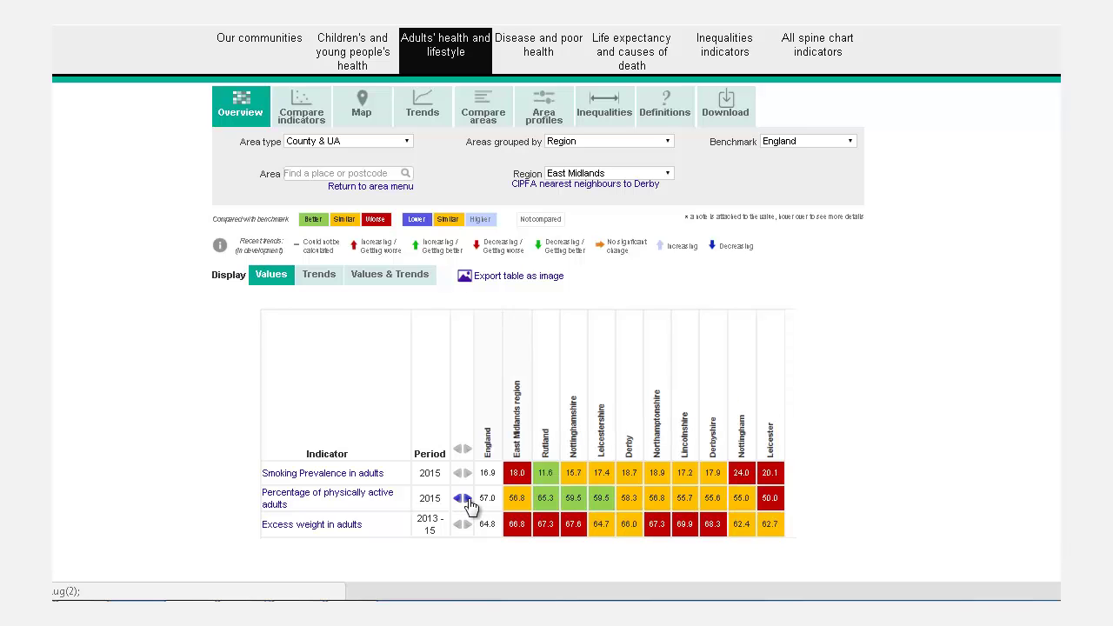
pyautogui.click(468, 524)
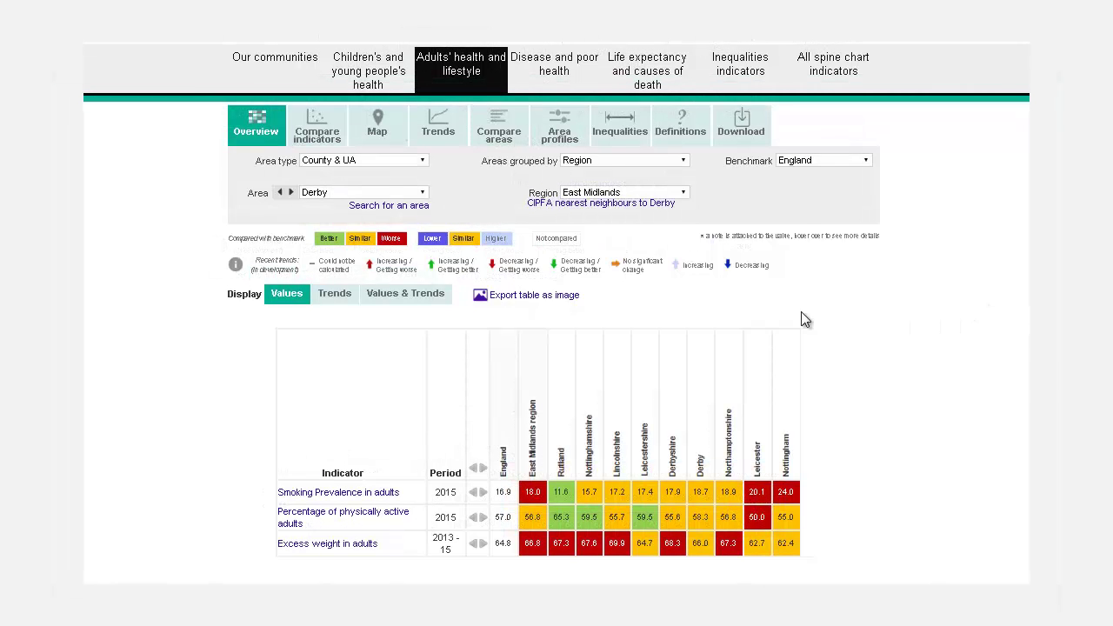
# Step: Save the overview table image as OverviewTable (1).png, type PNG Image, in Downloads
pyautogui.click(554, 304)
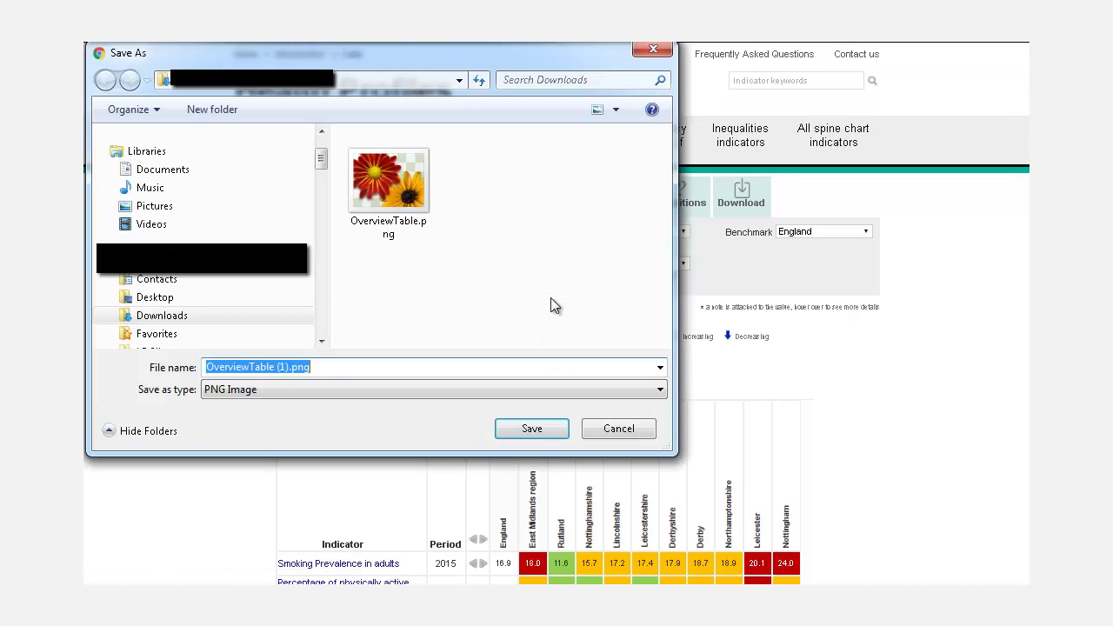
pyautogui.click(524, 433)
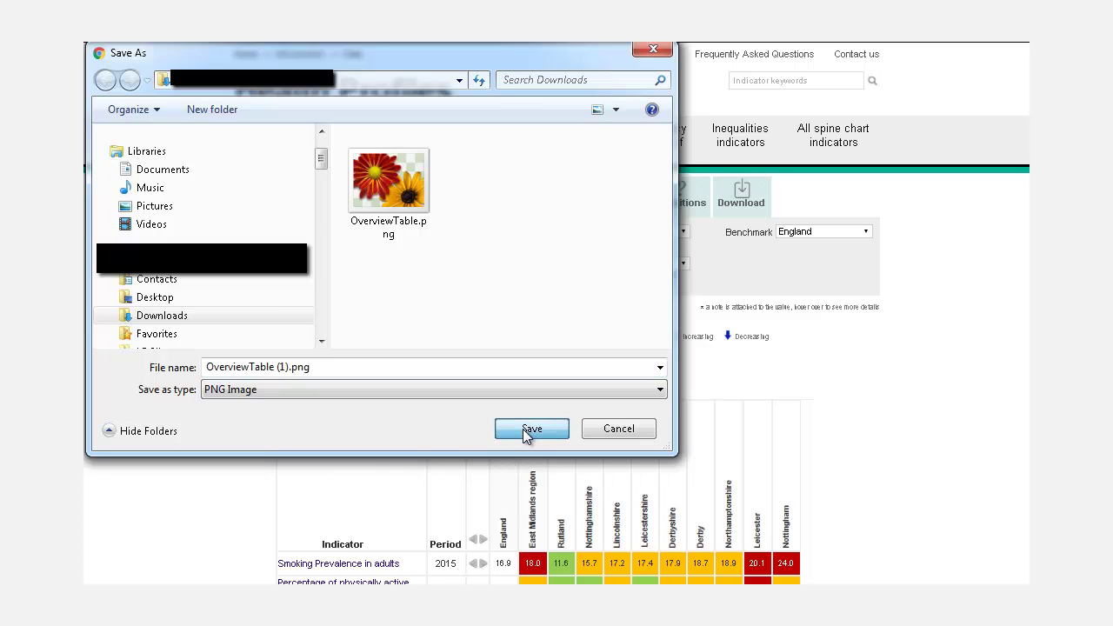
pyautogui.scroll(-1, 527, 435)
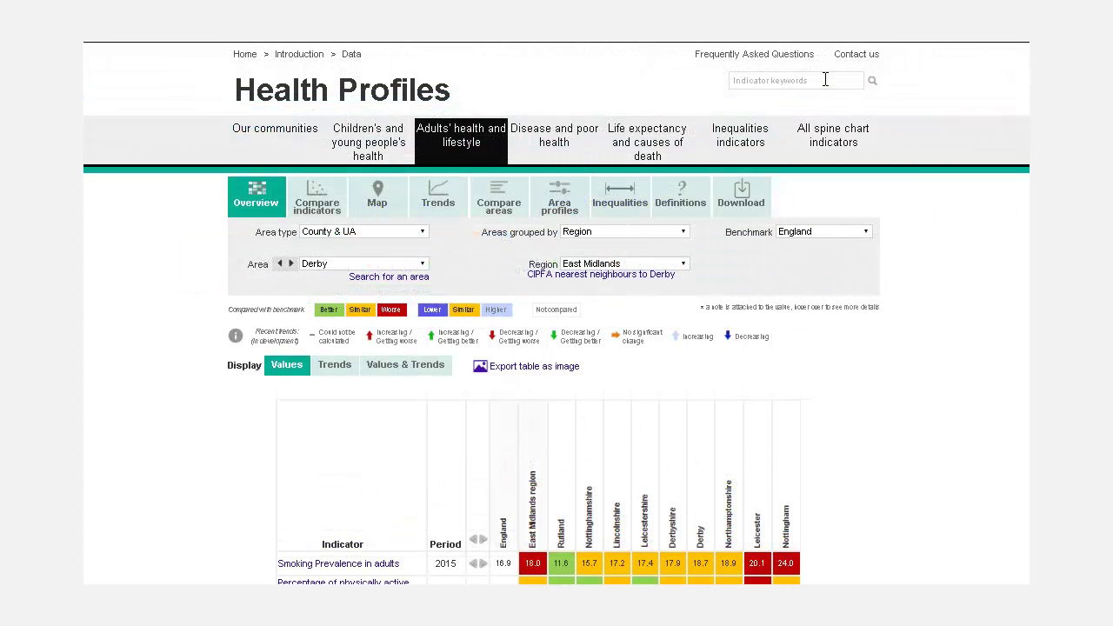
# Step: Search indicators for the keyword 'homelessness' and scroll through the East Midlands results table
pyautogui.click(825, 79)
pyautogui.write('homelessness')
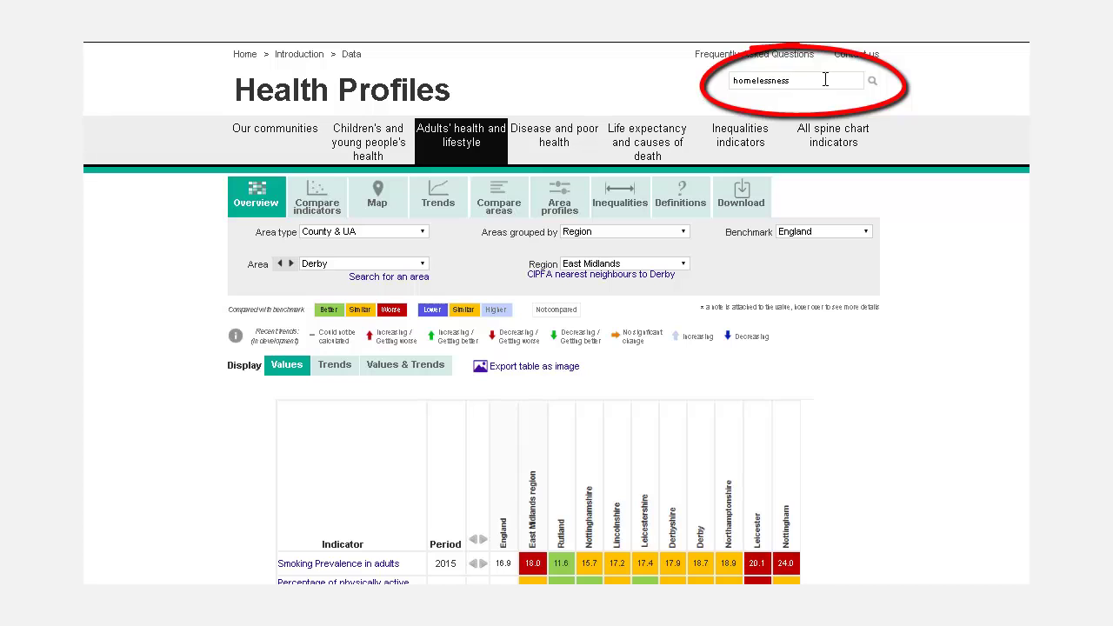
pyautogui.press('Return')
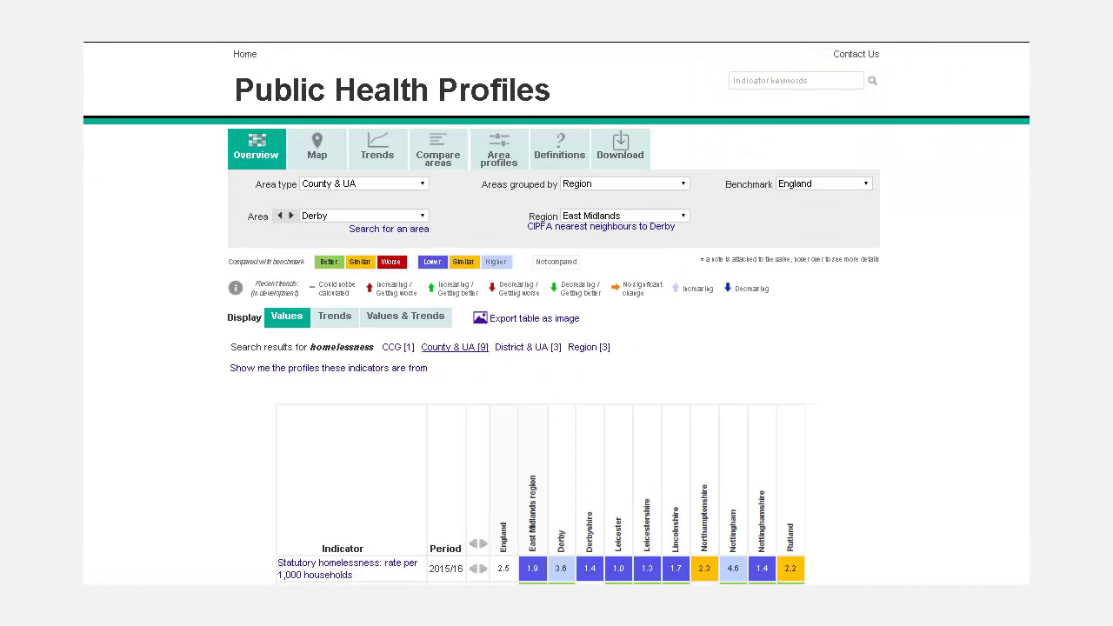
pyautogui.scroll(-3, 557, 313)
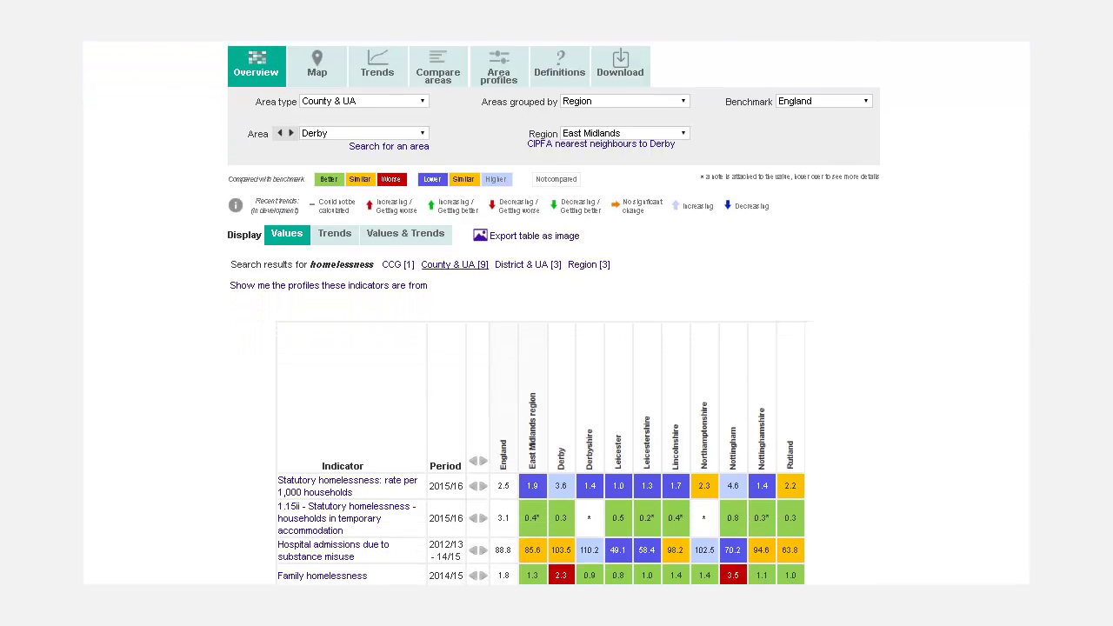
pyautogui.scroll(-3, 557, 313)
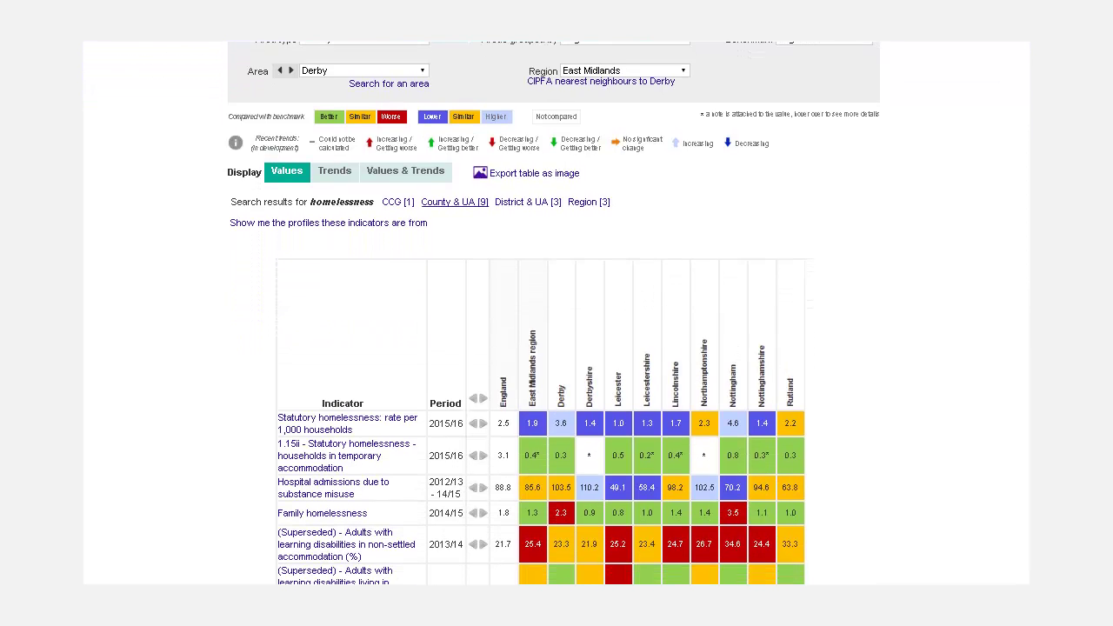
pyautogui.scroll(-5, 557, 313)
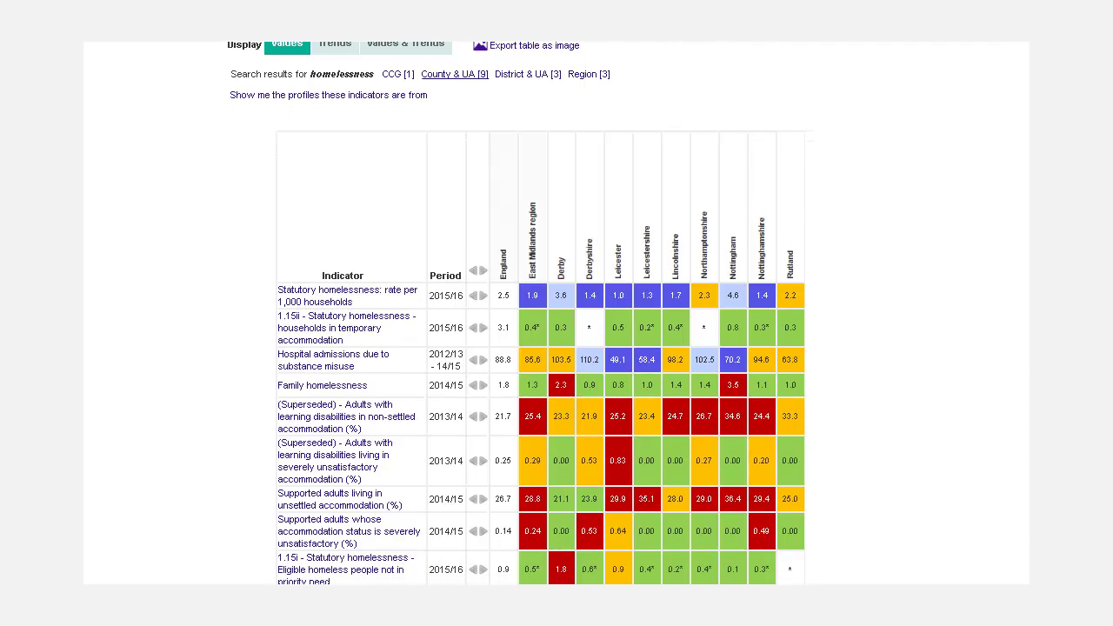
pyautogui.scroll(-2, 556, 313)
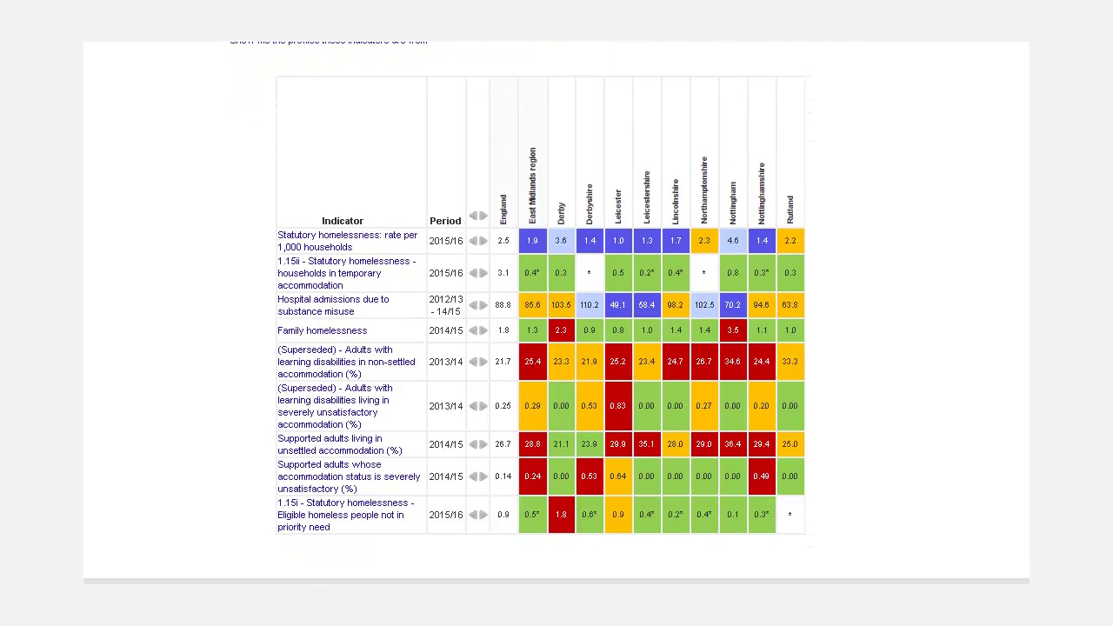
# Step: Go to the Public Health Profiles home page and scroll through the full list of profiles
pyautogui.click(238, 55)
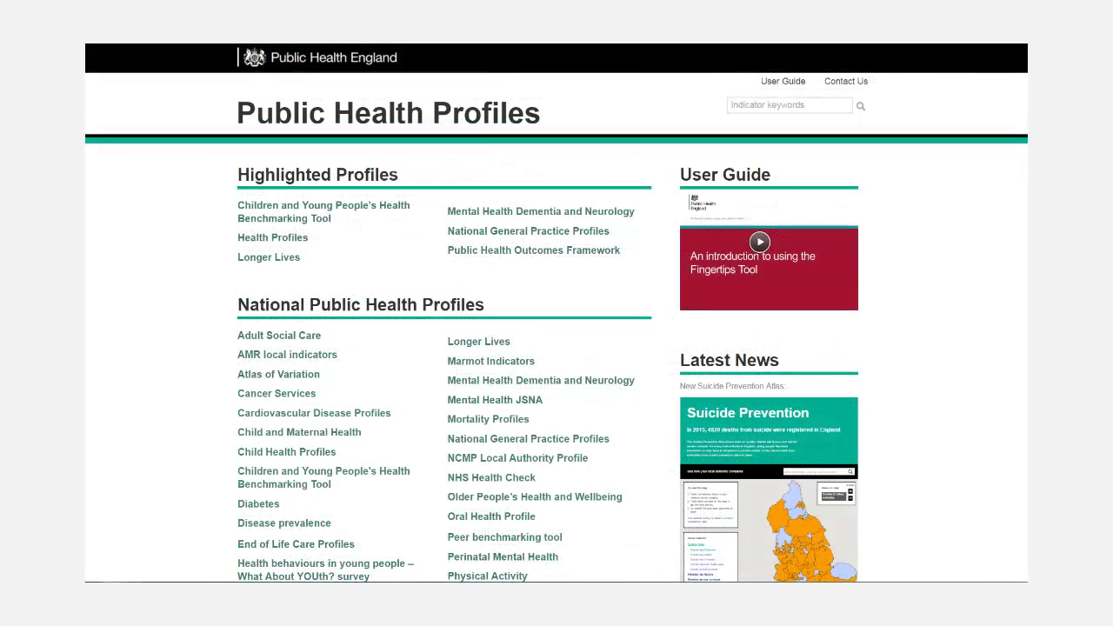
pyautogui.scroll(-1, 556, 313)
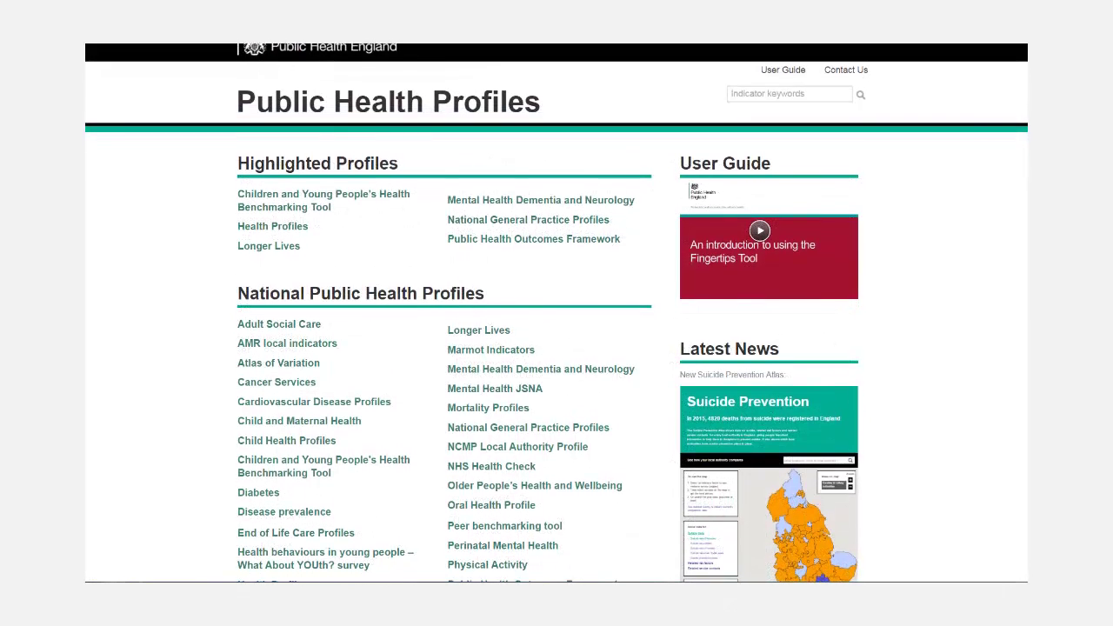
pyautogui.scroll(-2, 557, 313)
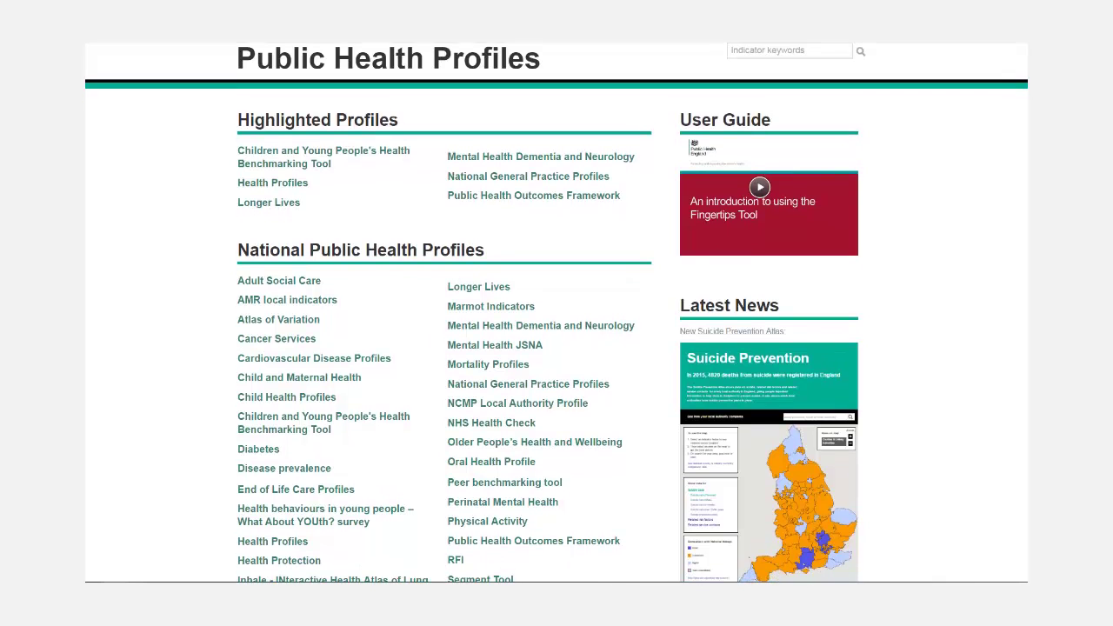
pyautogui.scroll(-1, 556, 313)
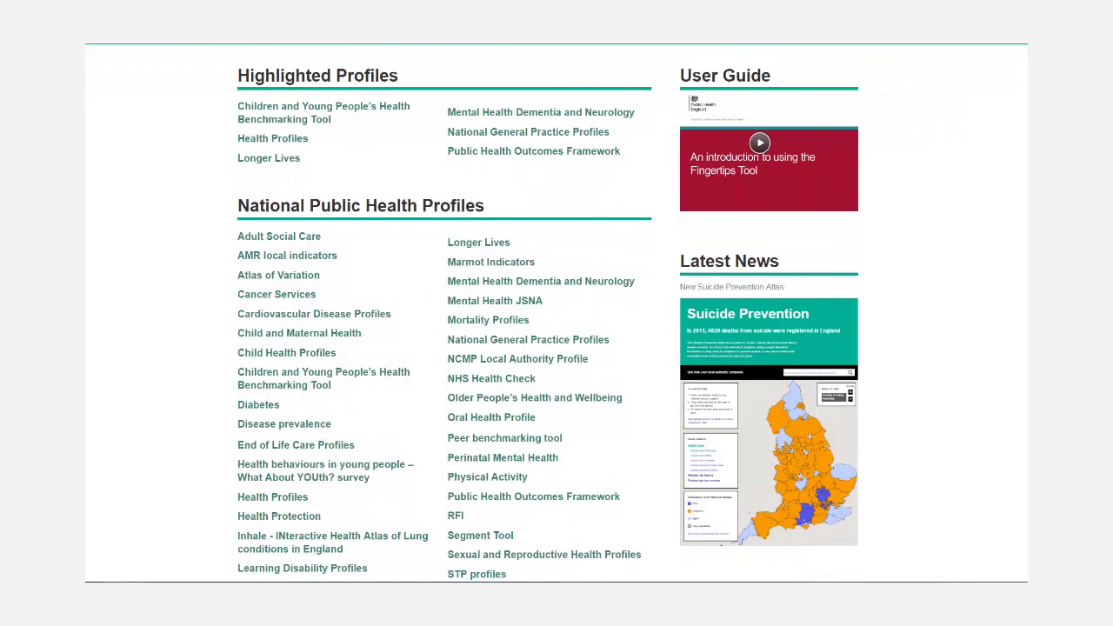
pyautogui.scroll(-2, 557, 313)
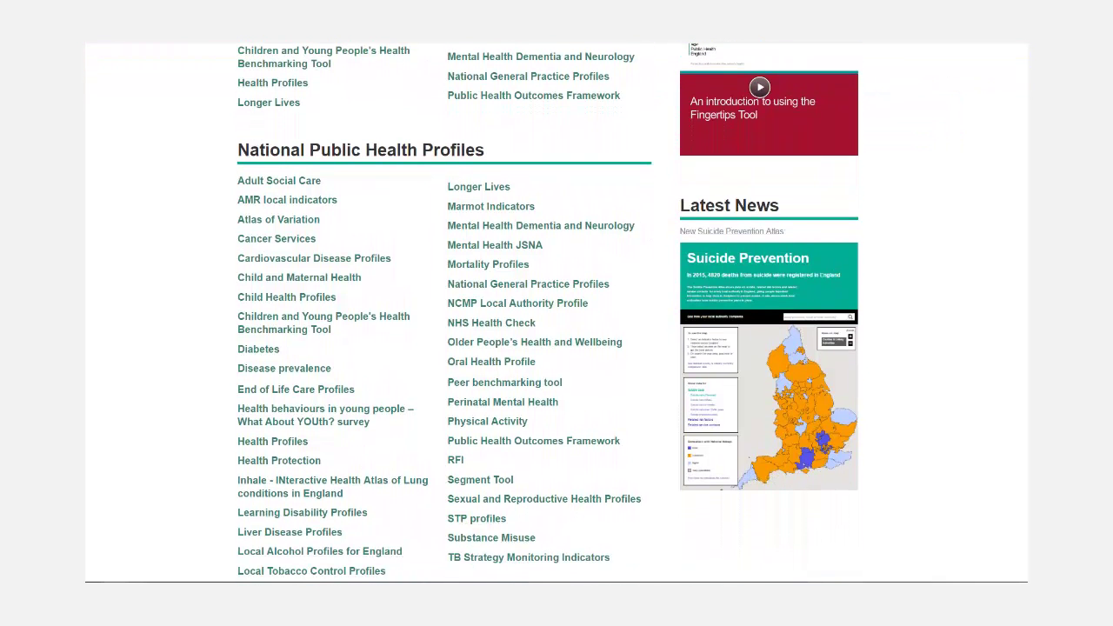
pyautogui.scroll(-2, 557, 313)
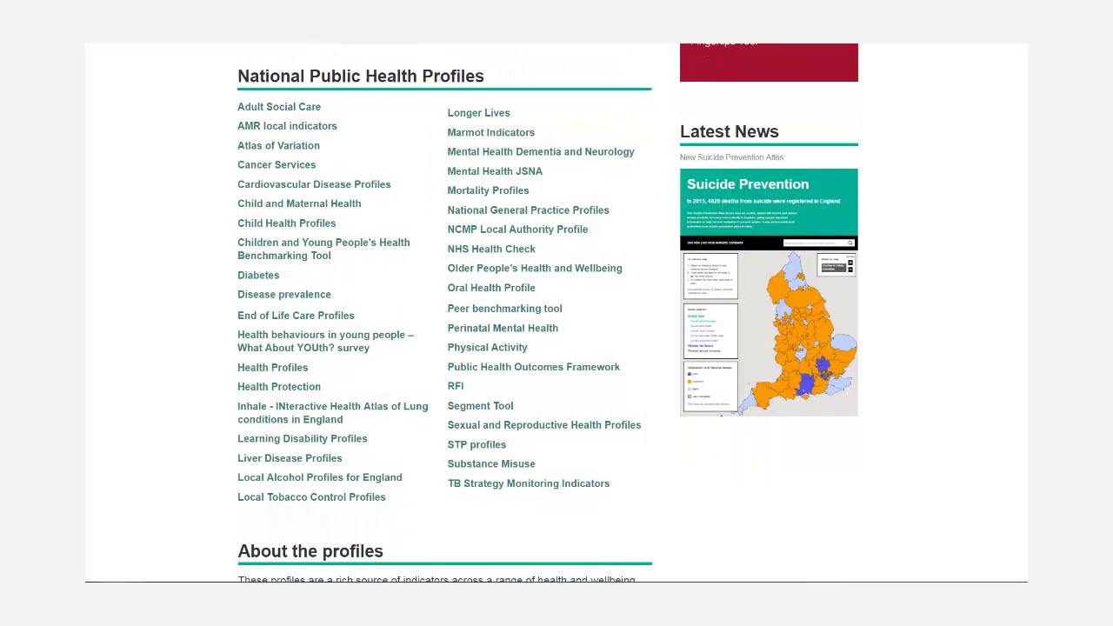
pyautogui.scroll(-2, 557, 314)
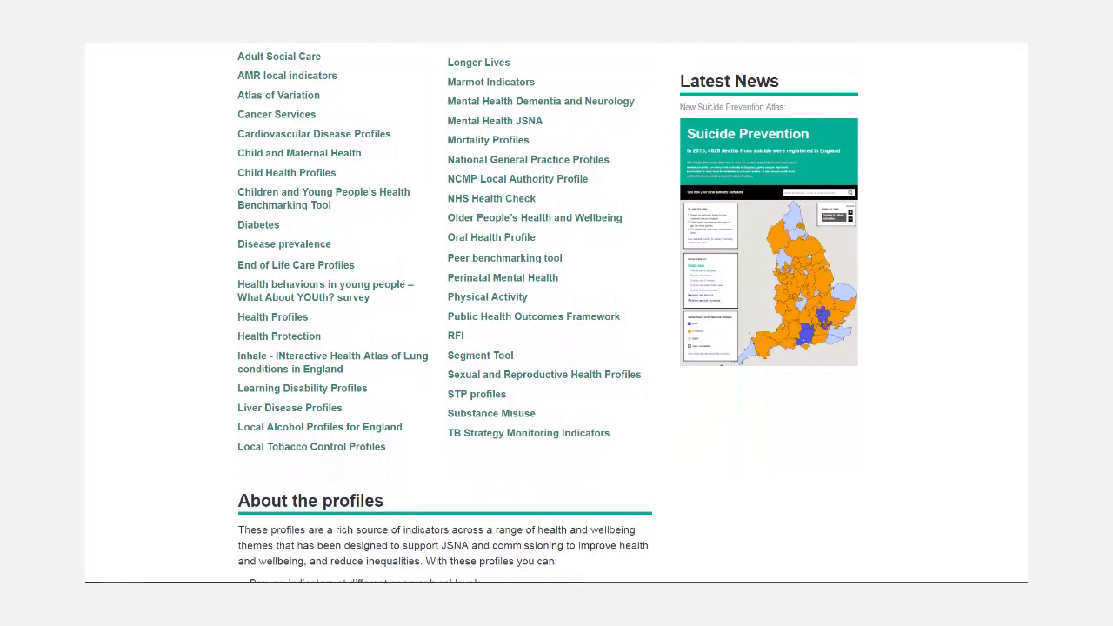
pyautogui.scroll(-2, 557, 313)
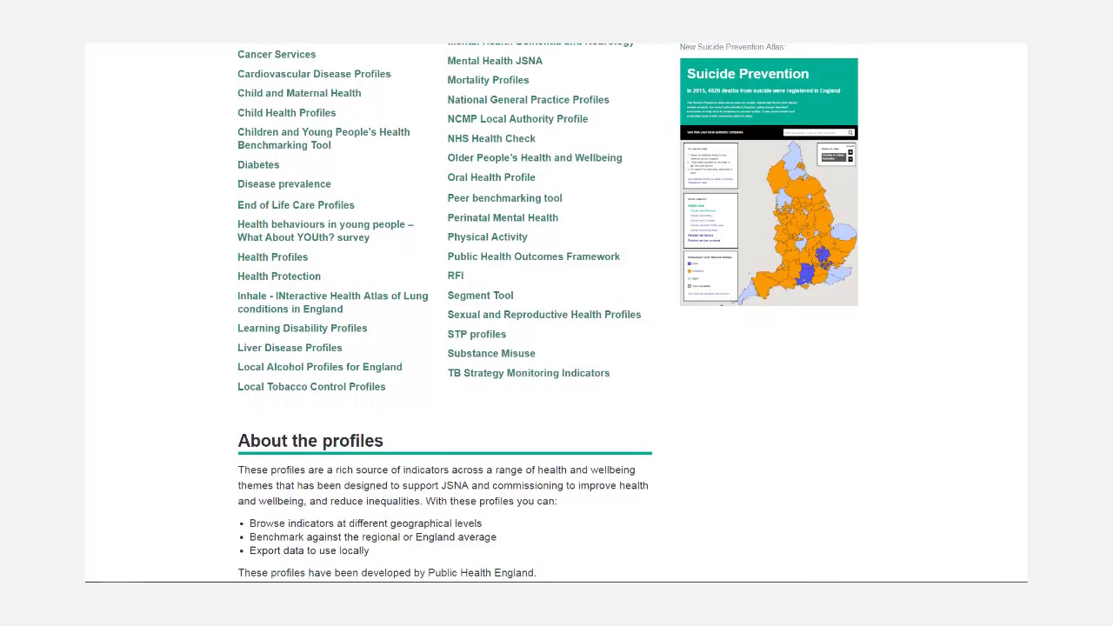
pyautogui.scroll(-1, 556, 313)
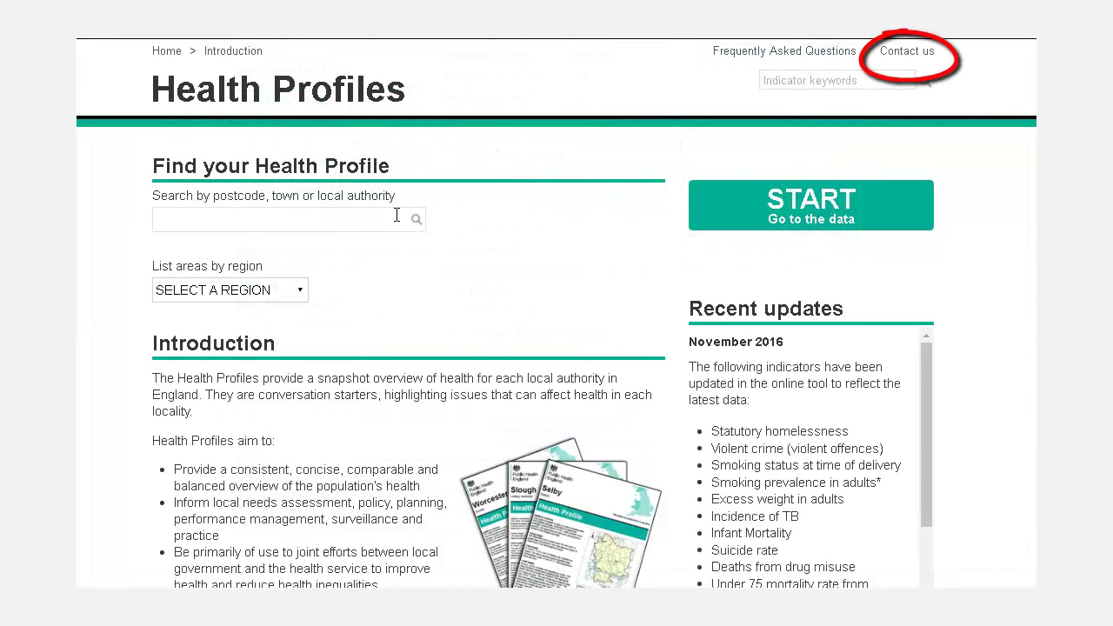
# Step: Show the Contact us page, scrolled down past the regional LKIS links to the tool-feedback address
pyautogui.click(901, 61)
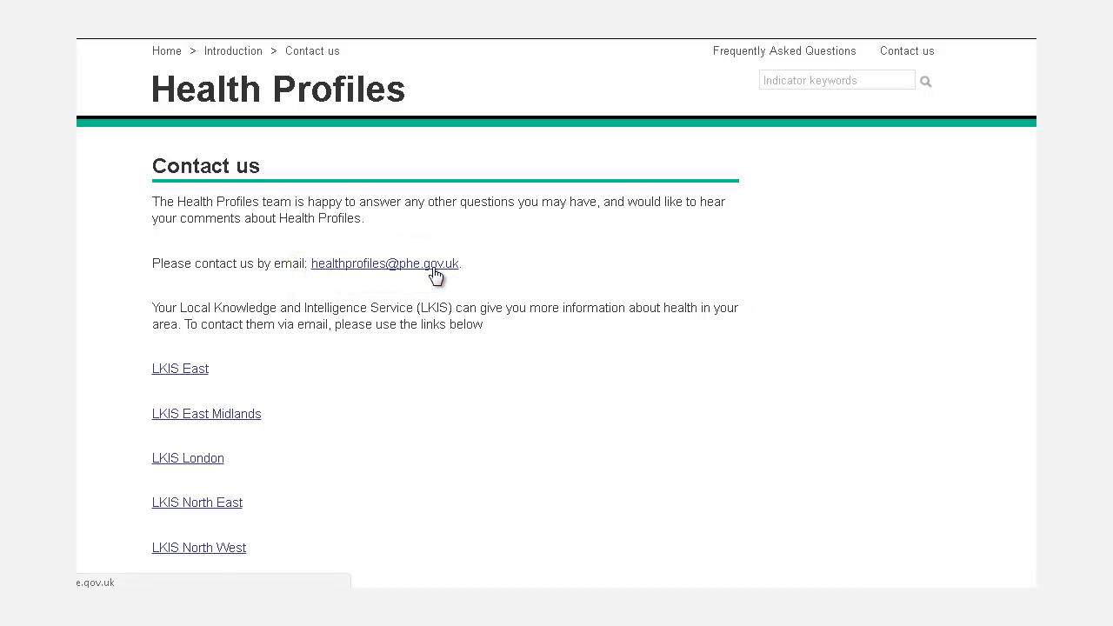
pyautogui.scroll(-1, 524, 349)
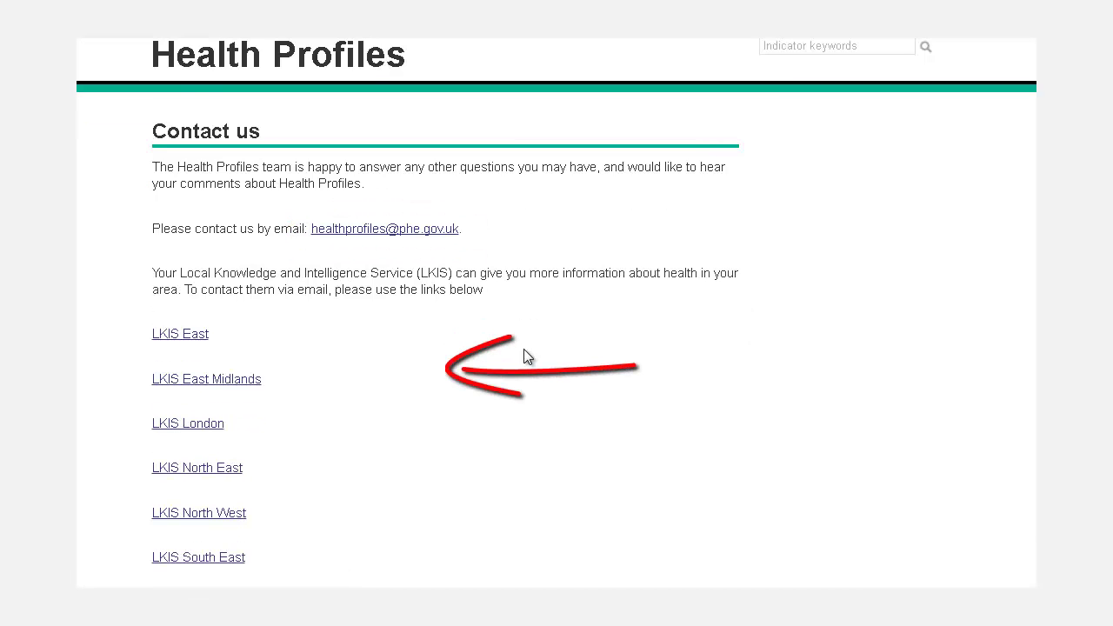
pyautogui.scroll(-3, 525, 351)
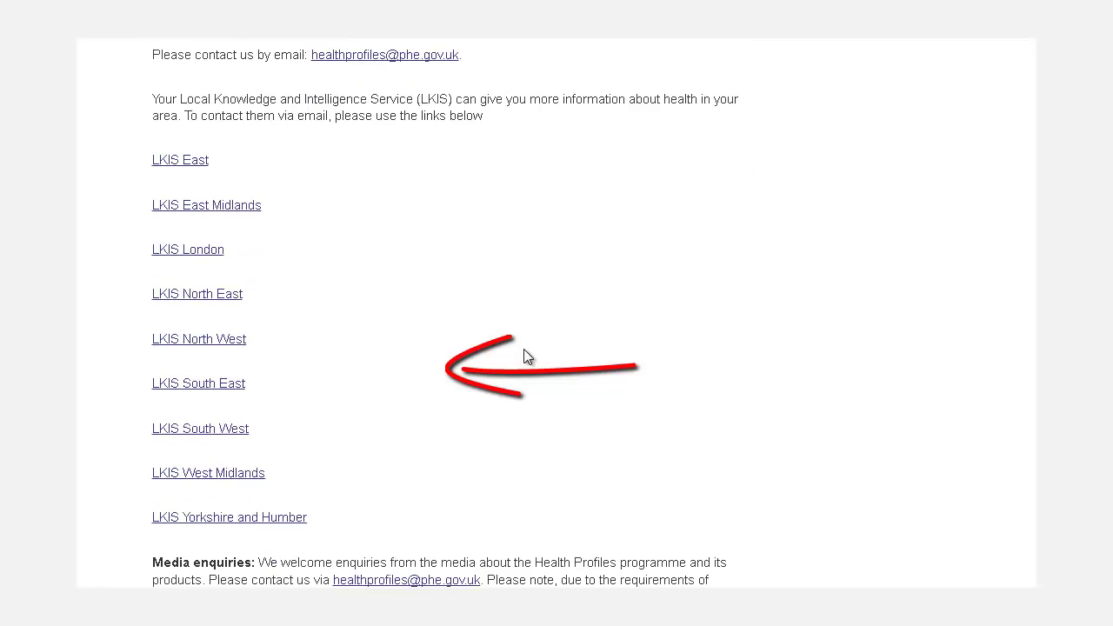
pyautogui.scroll(-1, 525, 355)
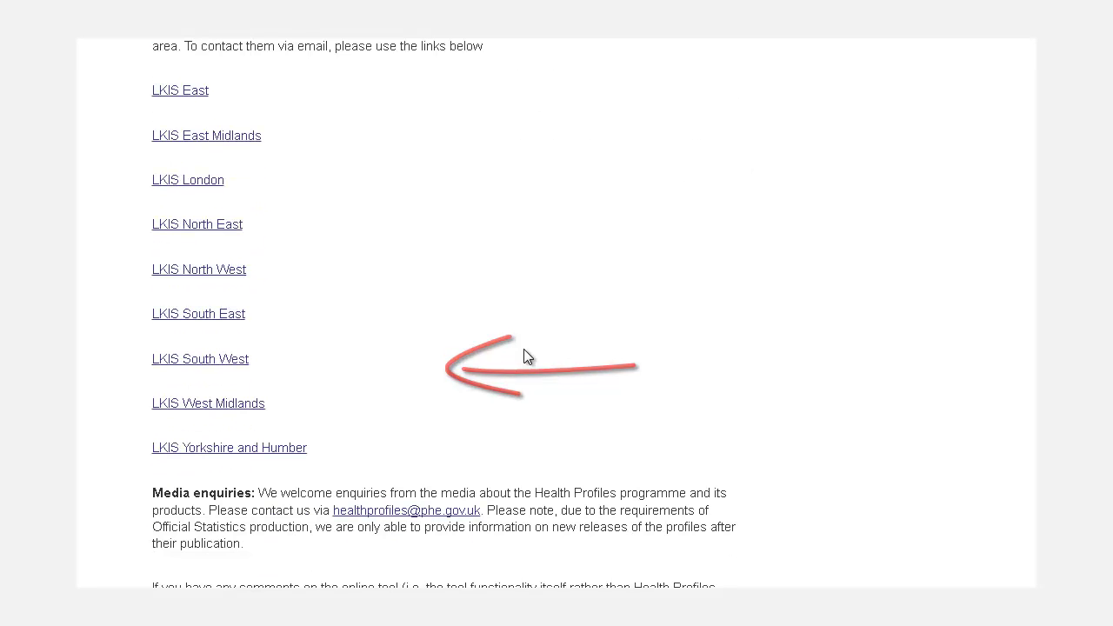
pyautogui.scroll(-2, 525, 351)
pyautogui.scroll(-2, 524, 355)
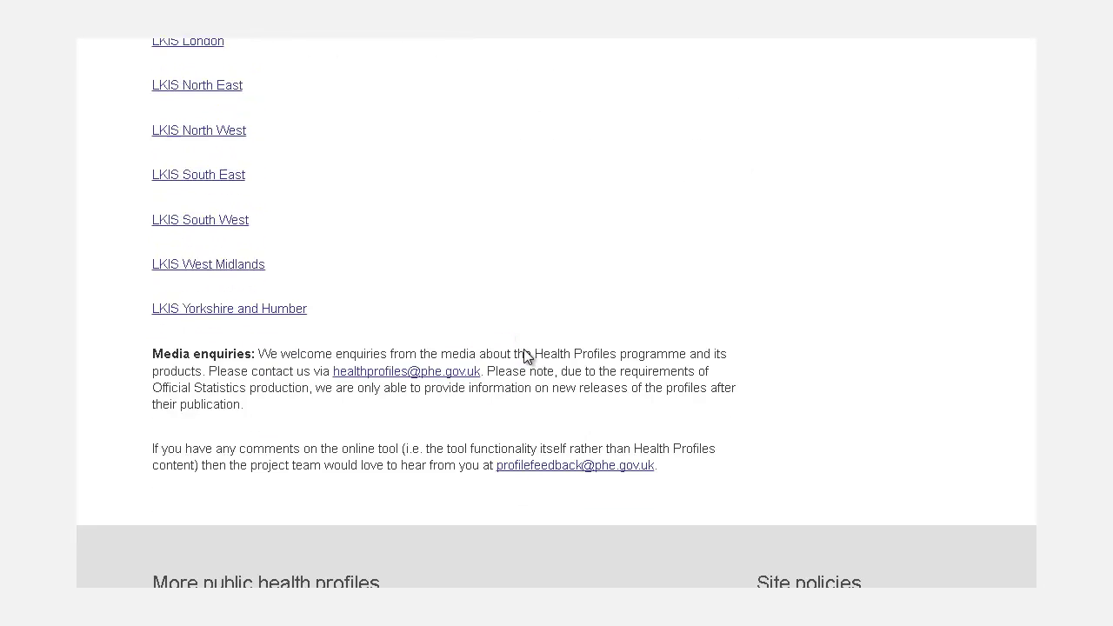
pyautogui.scroll(-2, 525, 354)
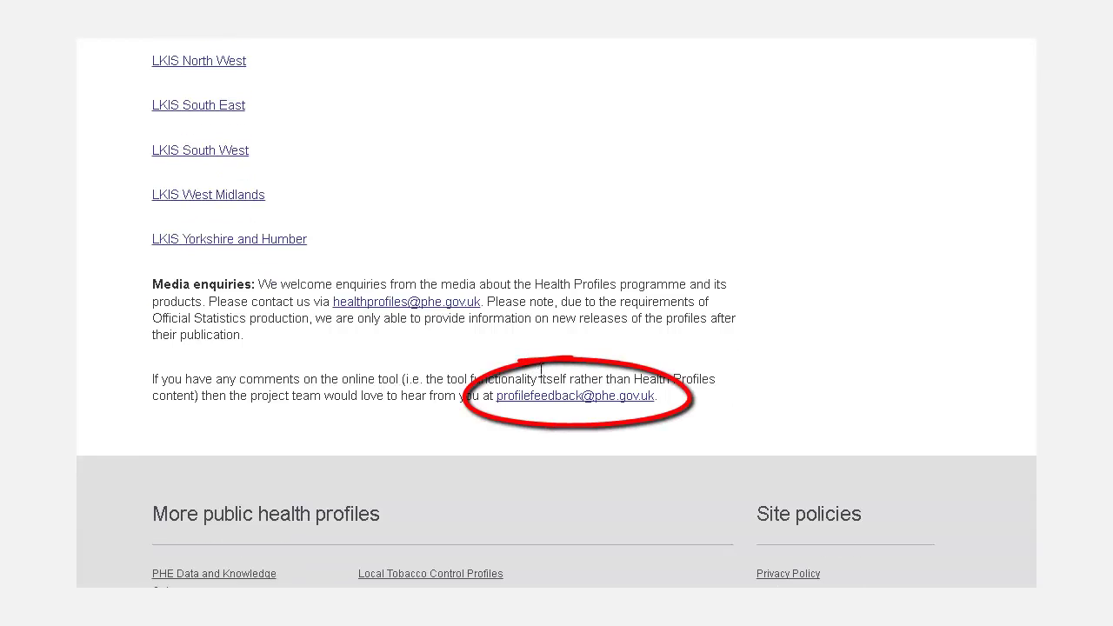